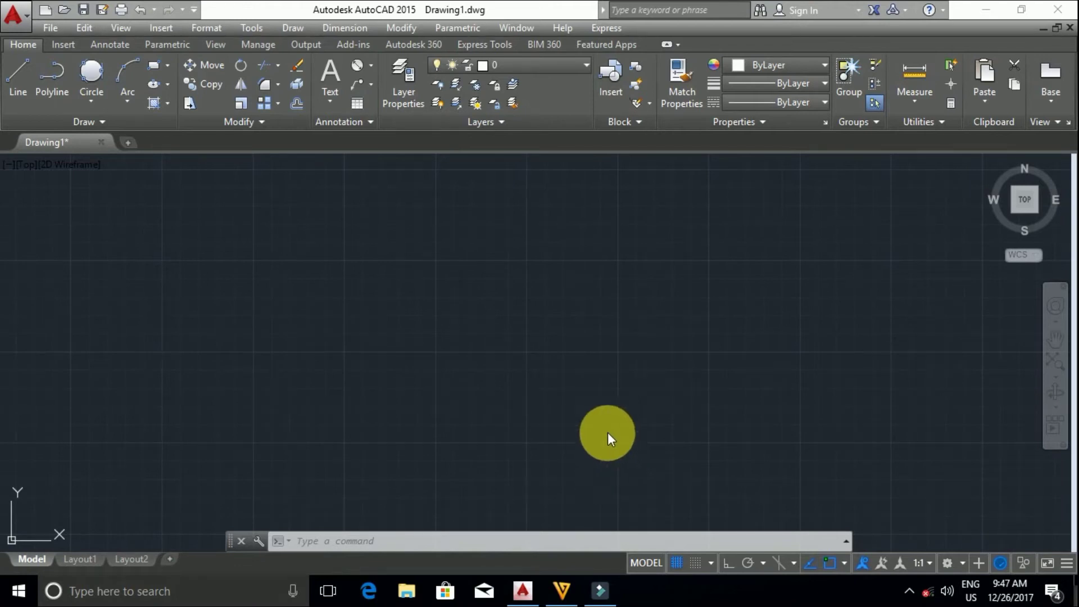
Start a multiline with the ML command and set its scale to 20.
click(285, 28)
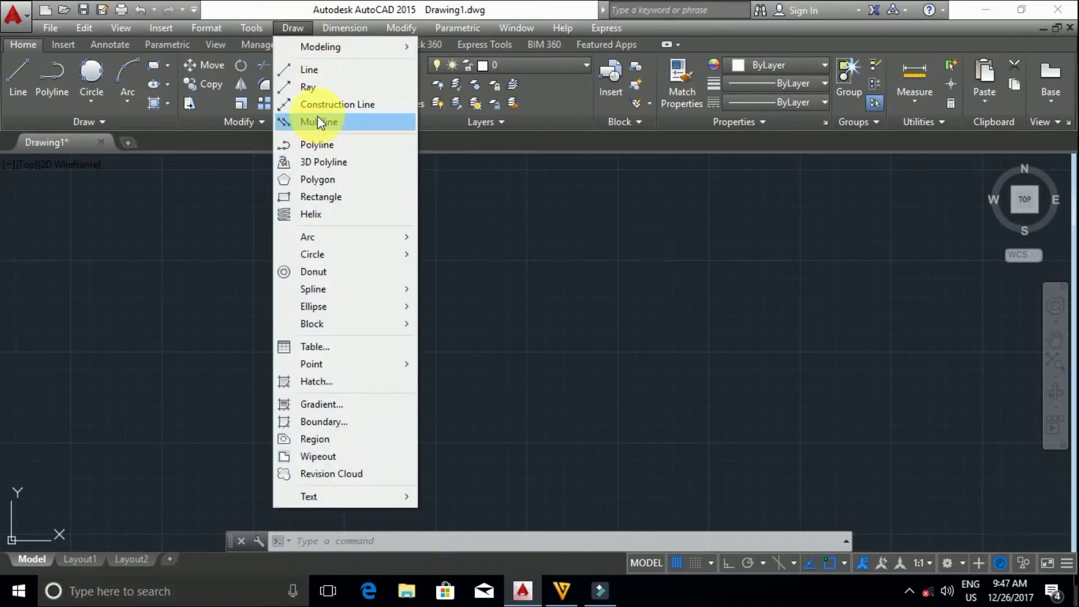
click(226, 234)
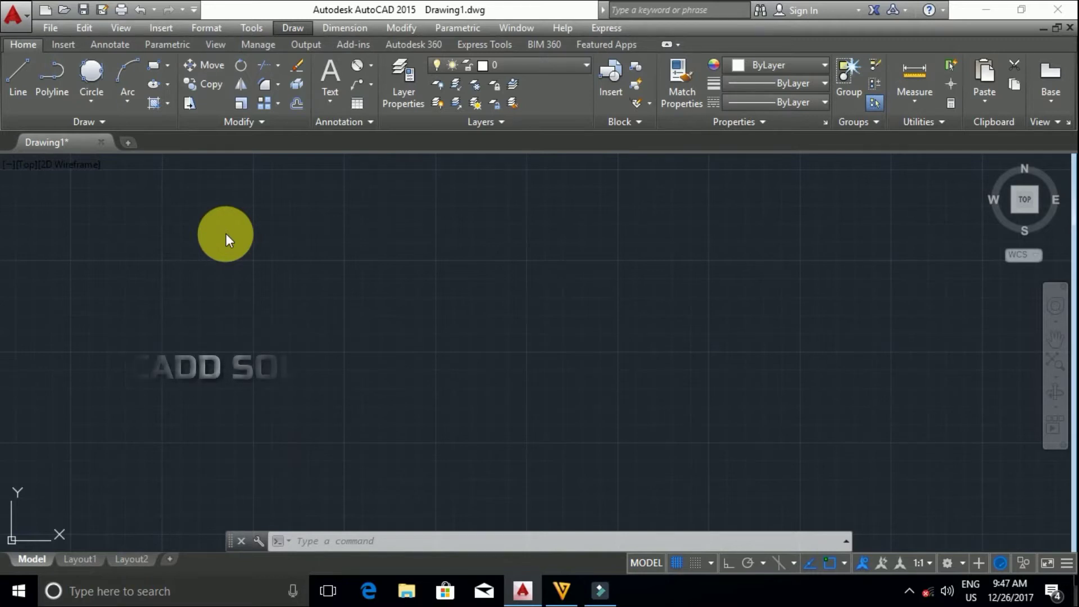
click(343, 545)
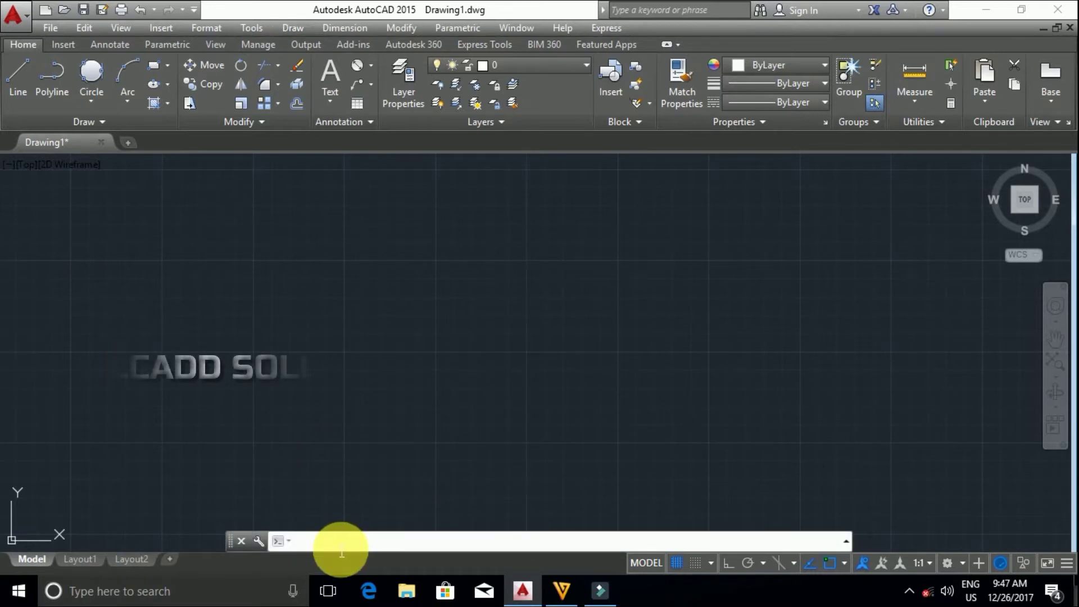
text(ML)
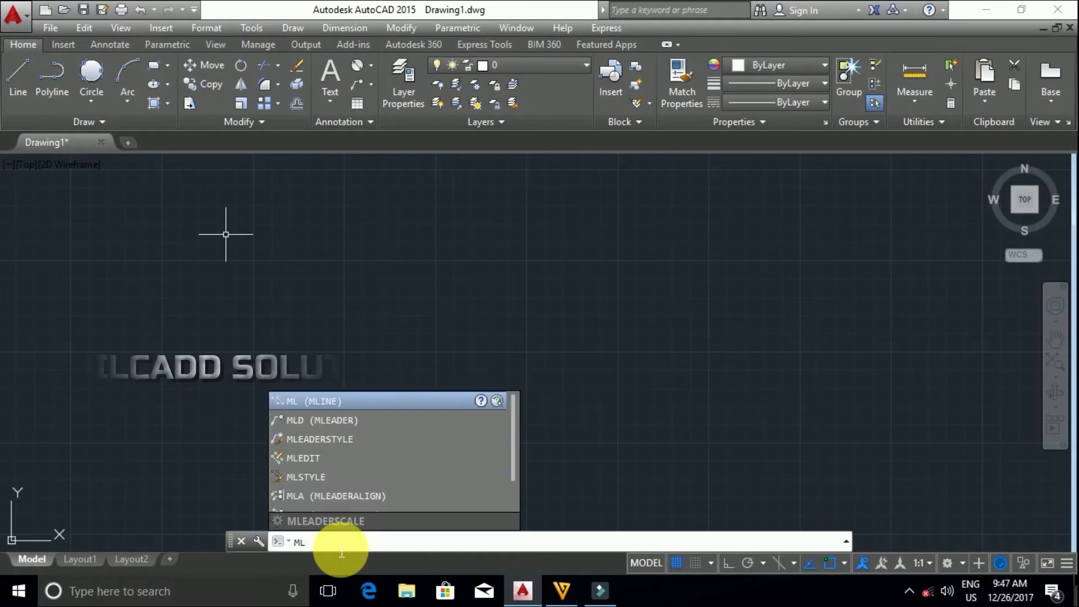
key(Return)
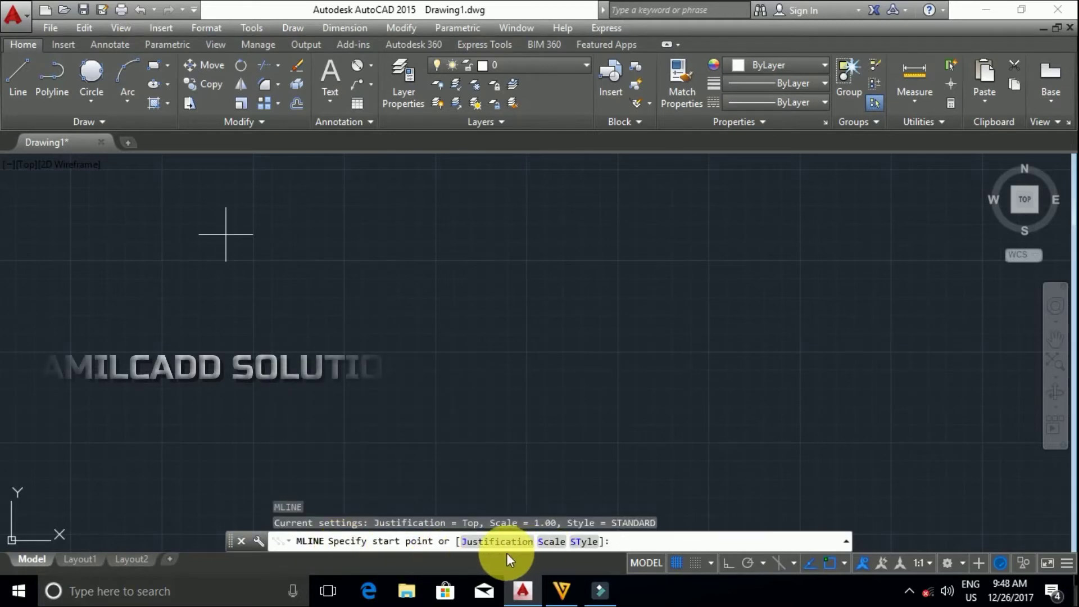
click(552, 542)
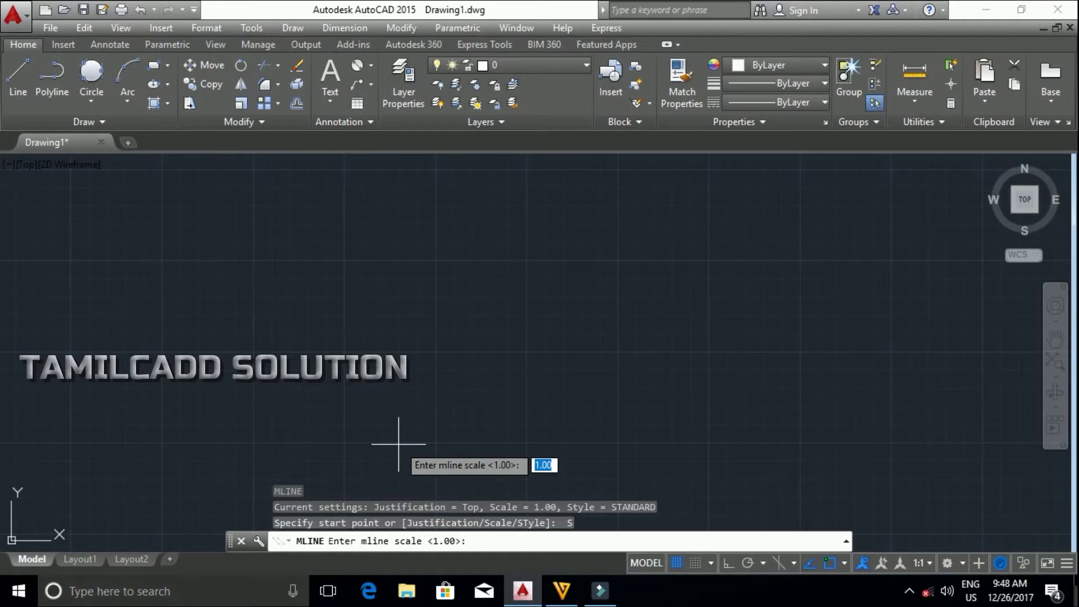
text(20)
key(Return)
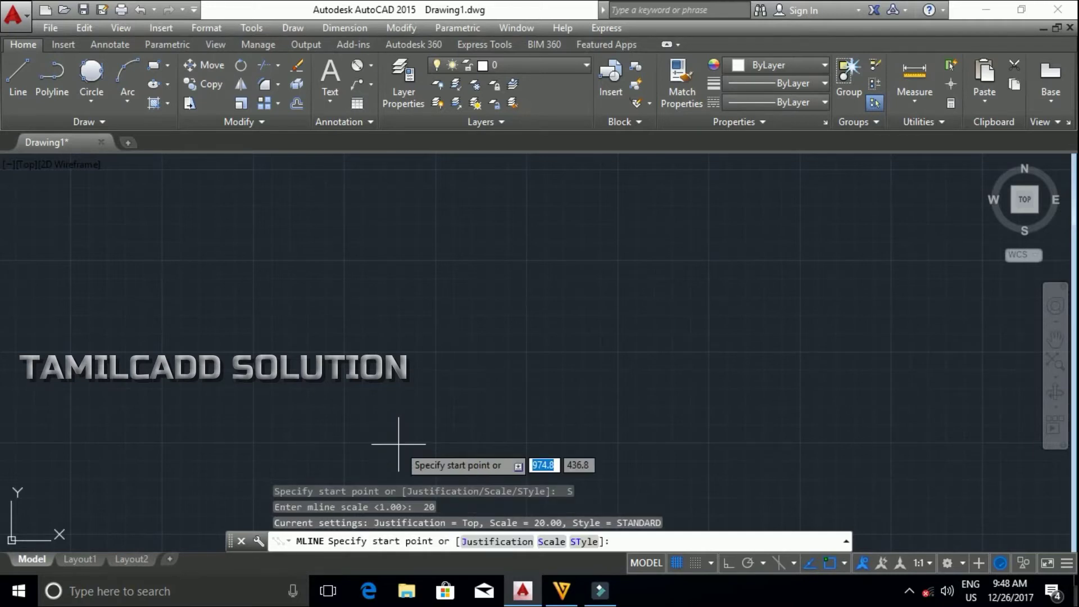
With Ortho on, draw a multiline going up, right, down, right, then up.
click(348, 417)
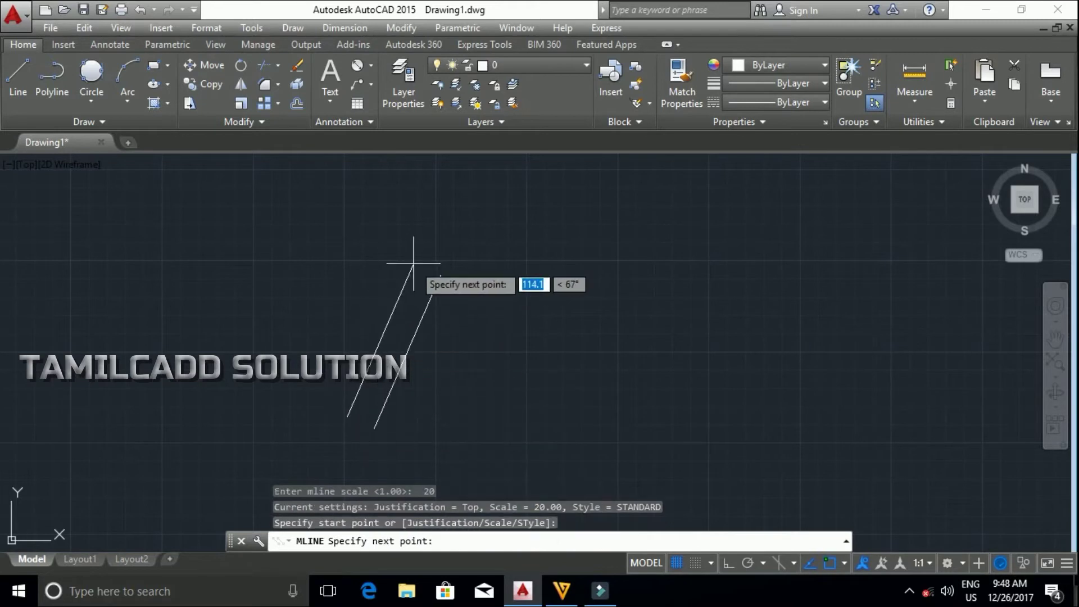
key(F8)
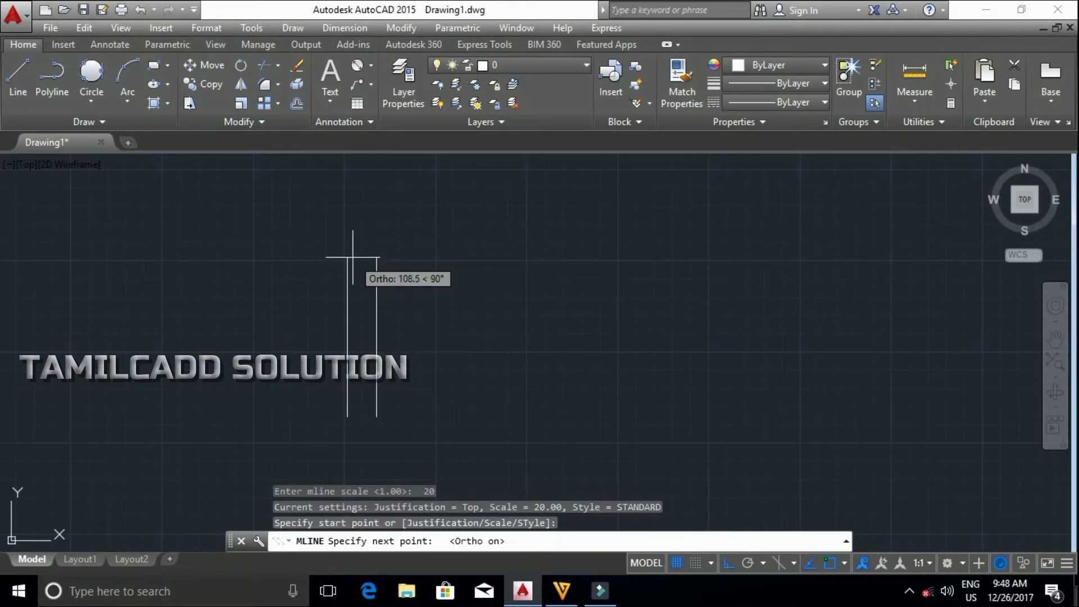
click(362, 245)
click(582, 234)
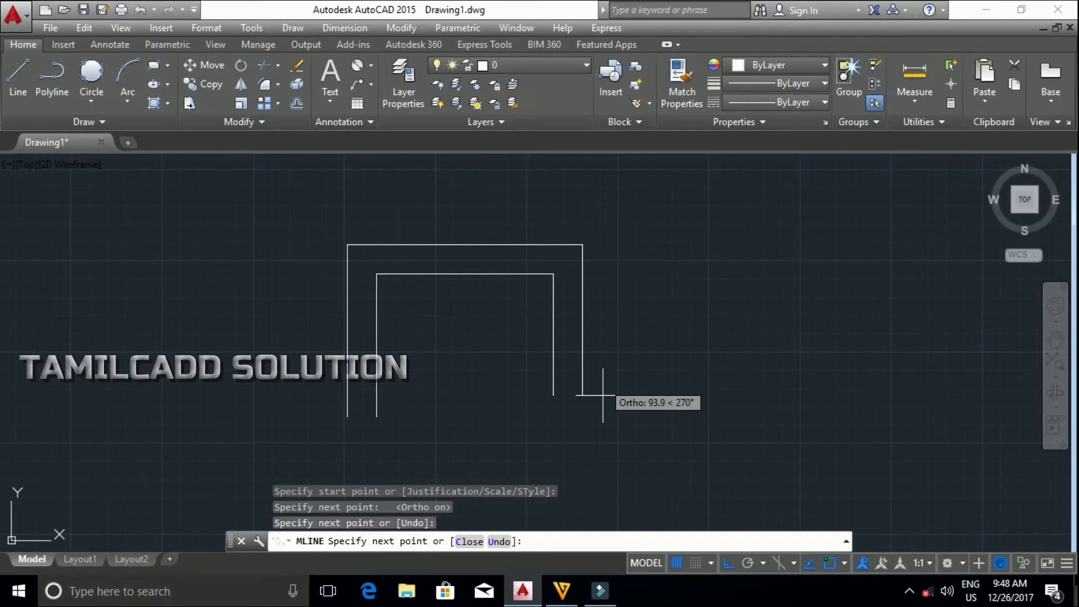
click(537, 422)
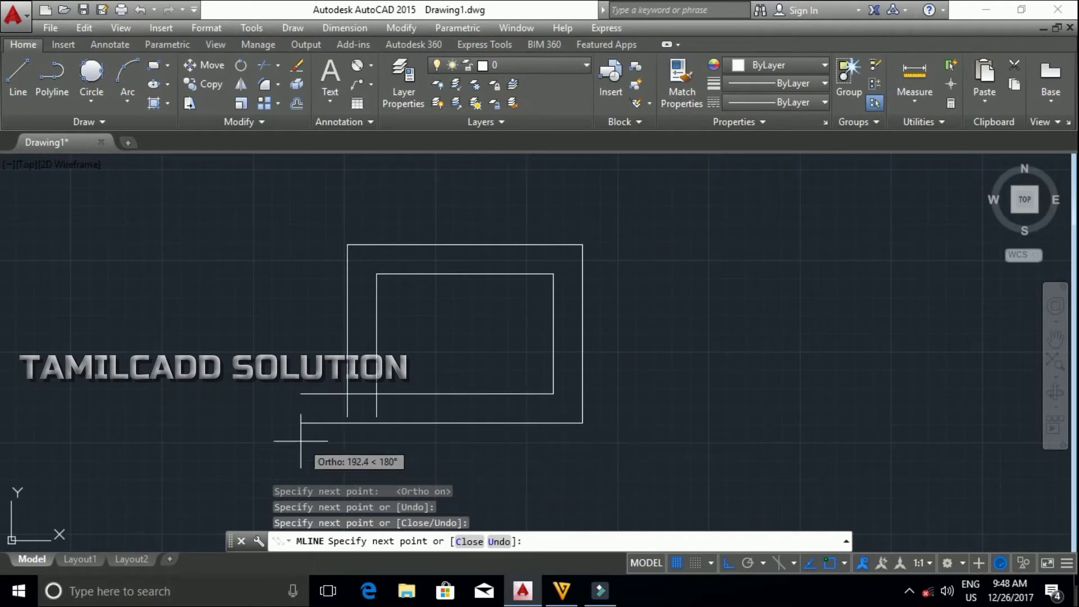
click(843, 431)
click(908, 211)
key(Escape)
Recentre the view and window-select the whole multiline.
scroll(877, 306, down, 4)
middle_drag(857, 363, 494, 378)
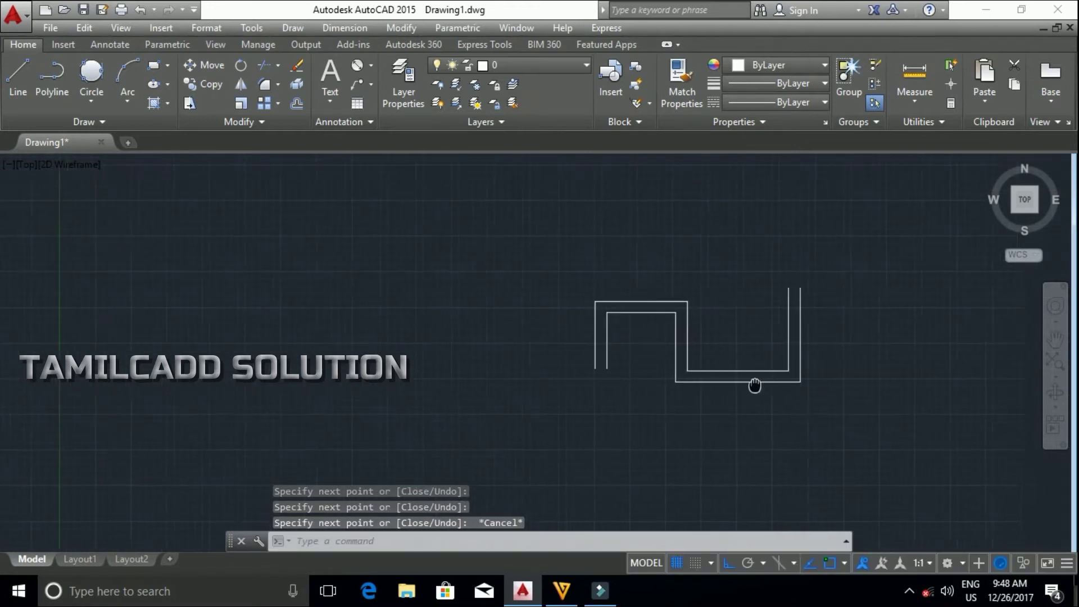
click(666, 425)
click(251, 251)
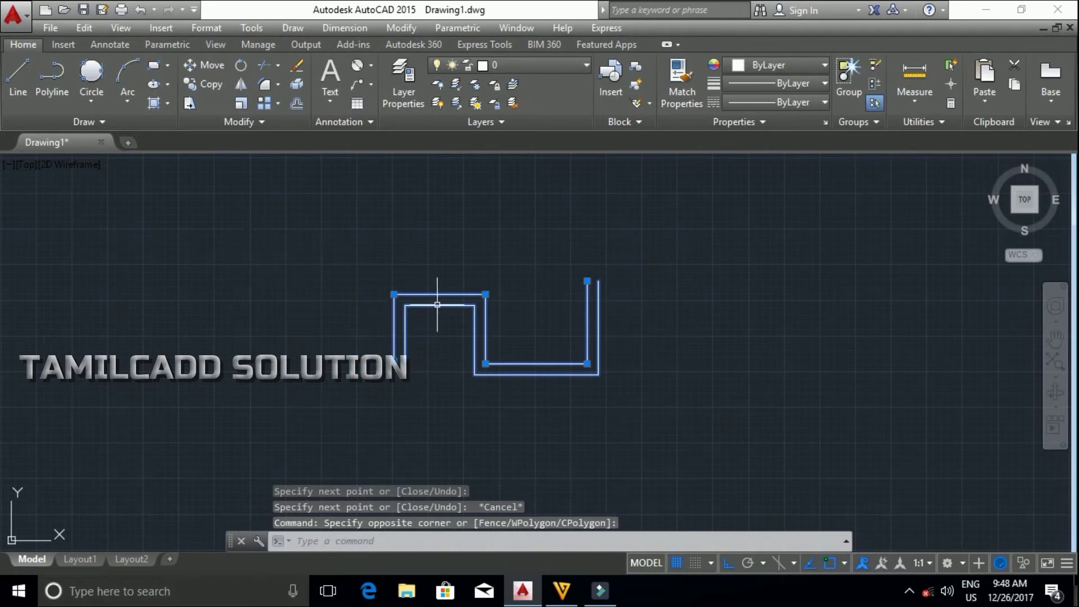
Add a linear dimension across the multiline's two line ends, reading 20.0000.
key(Escape)
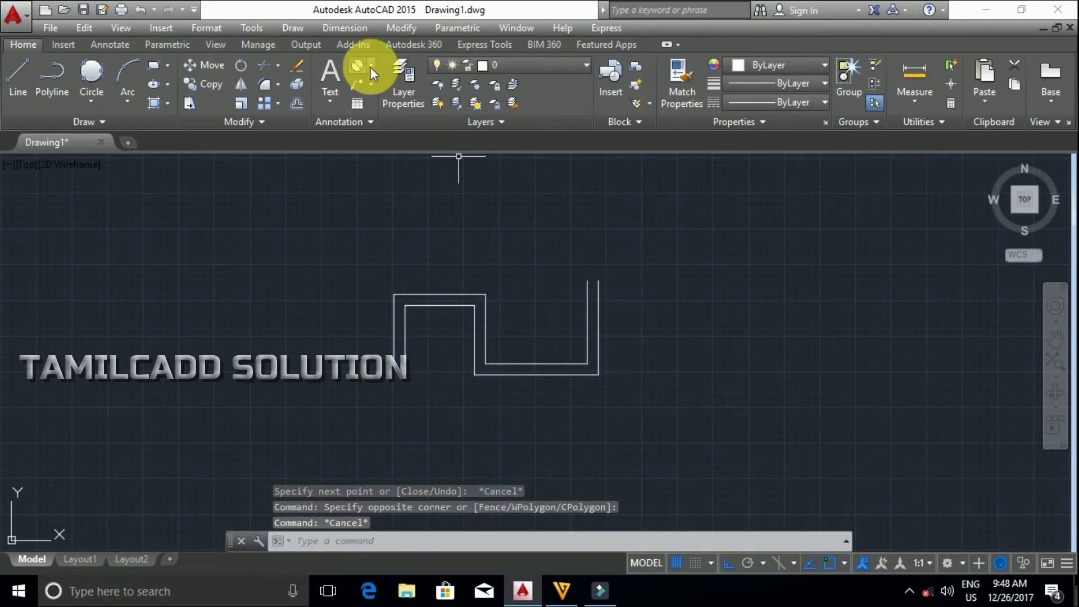
click(369, 67)
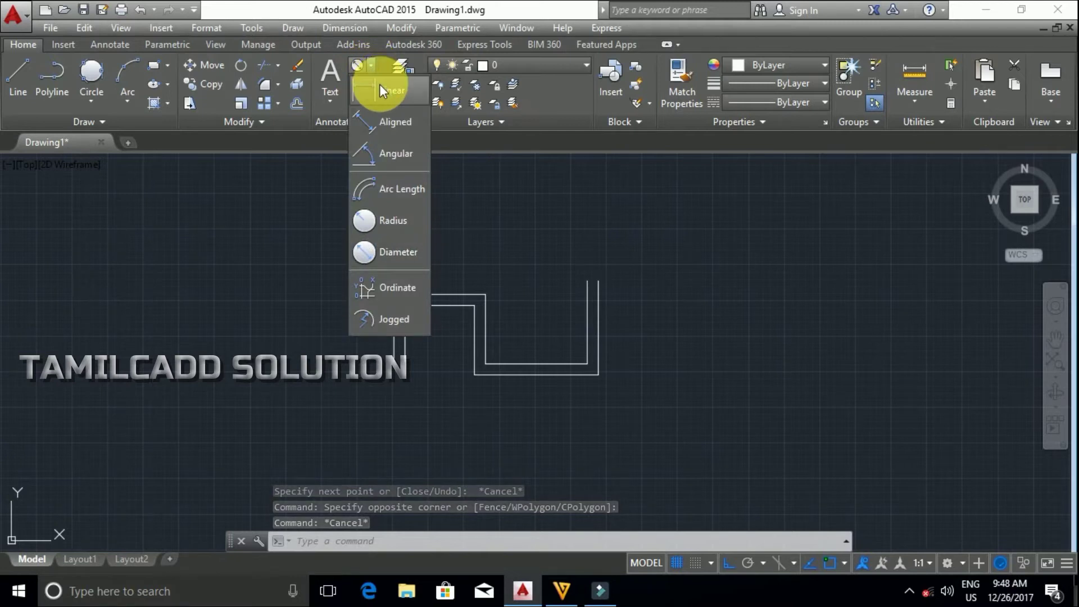
click(378, 87)
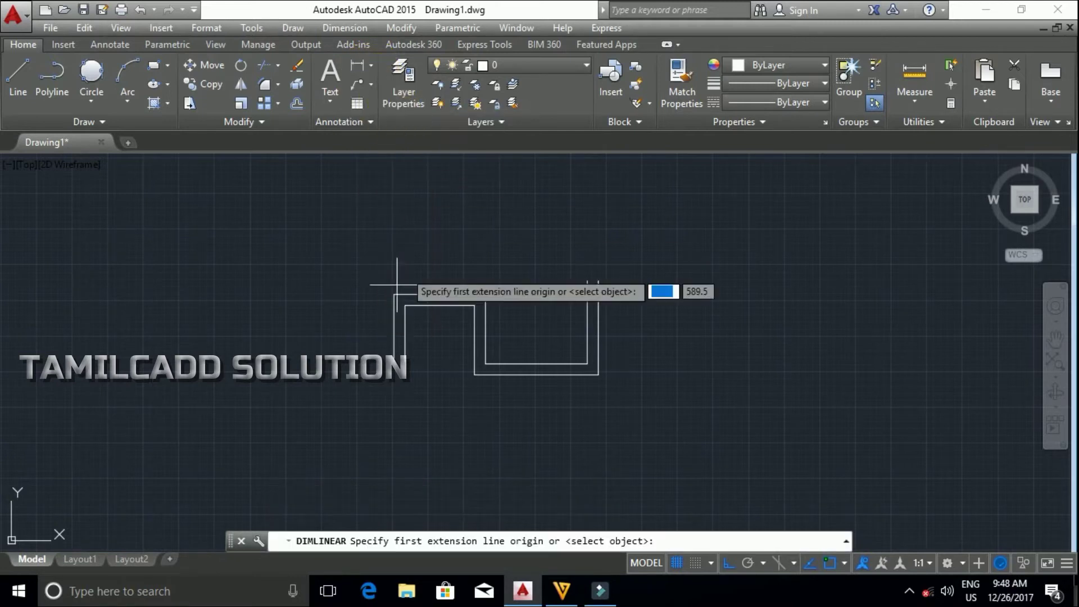
scroll(379, 366, up, 5)
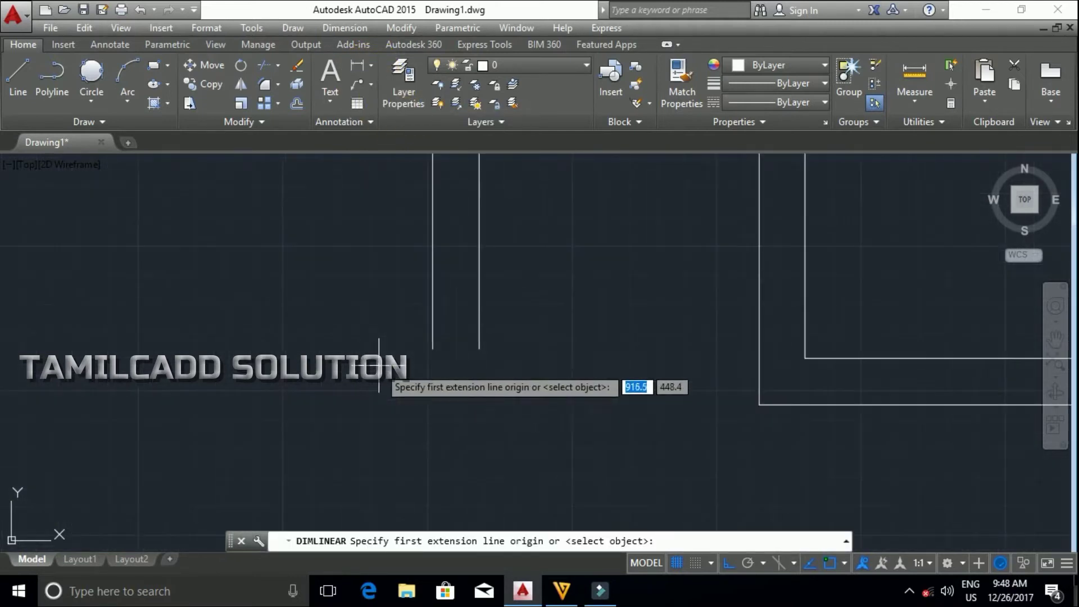
click(433, 349)
click(478, 348)
click(458, 366)
Window-select the multiline and its dimension and delete them.
scroll(457, 366, down, 4)
scroll(433, 284, down, 2)
scroll(482, 371, up, 4)
scroll(507, 386, up, 2)
scroll(506, 386, down, 3)
scroll(562, 416, down, 2)
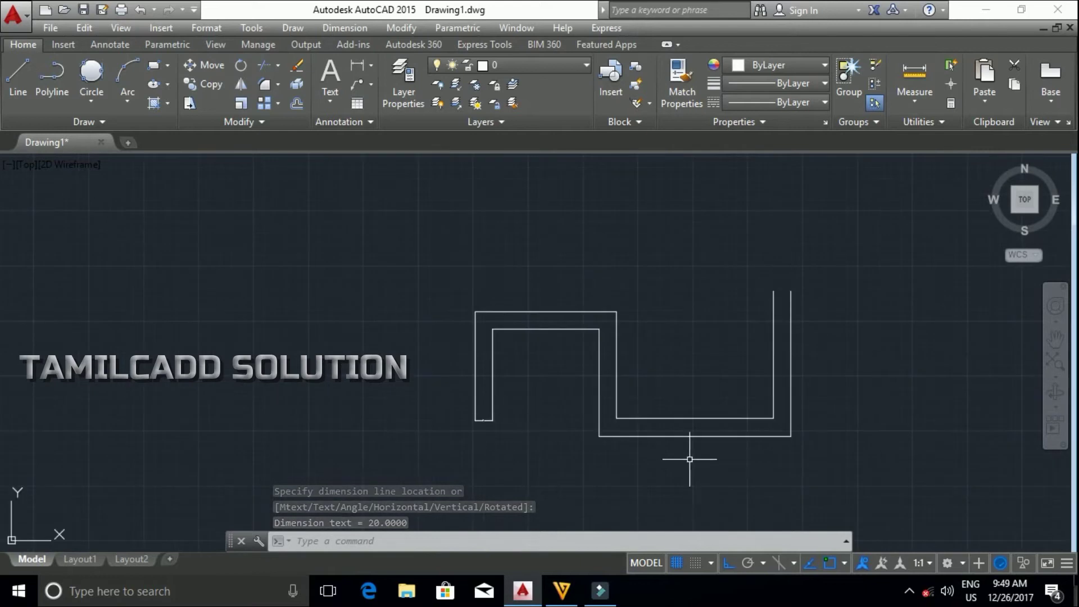
click(897, 472)
click(326, 239)
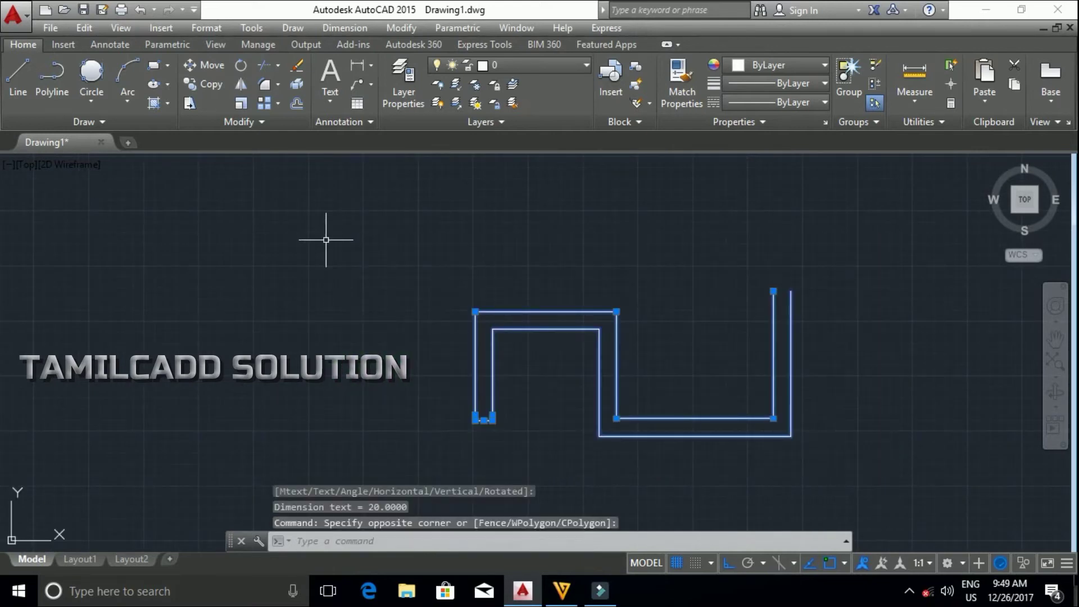
key(Delete)
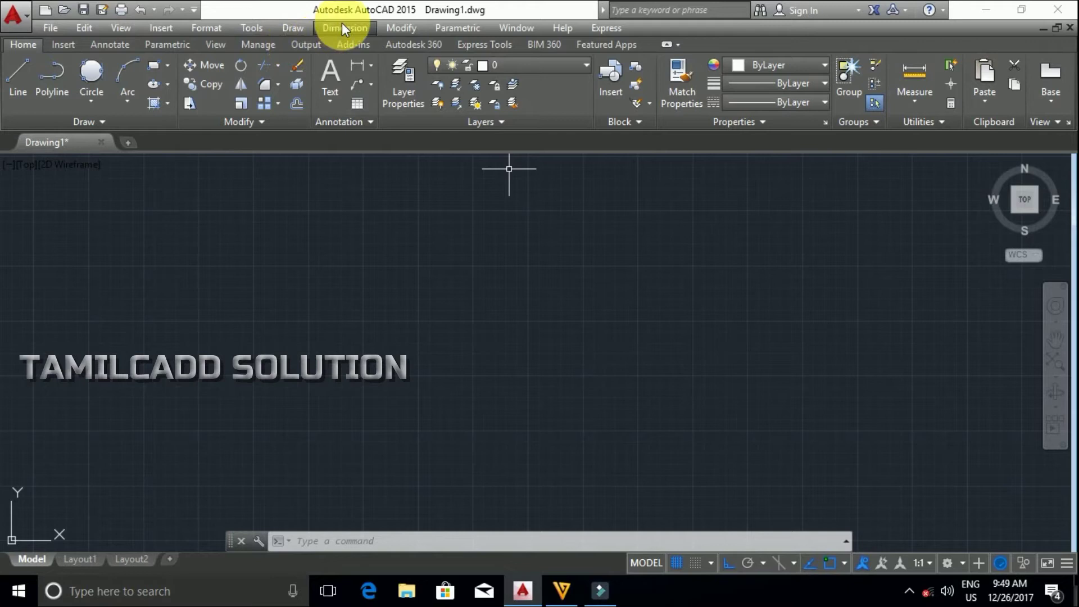
Draw a 3-sided polygon at the upper left, inscribed in a radius-50 circle.
click(293, 27)
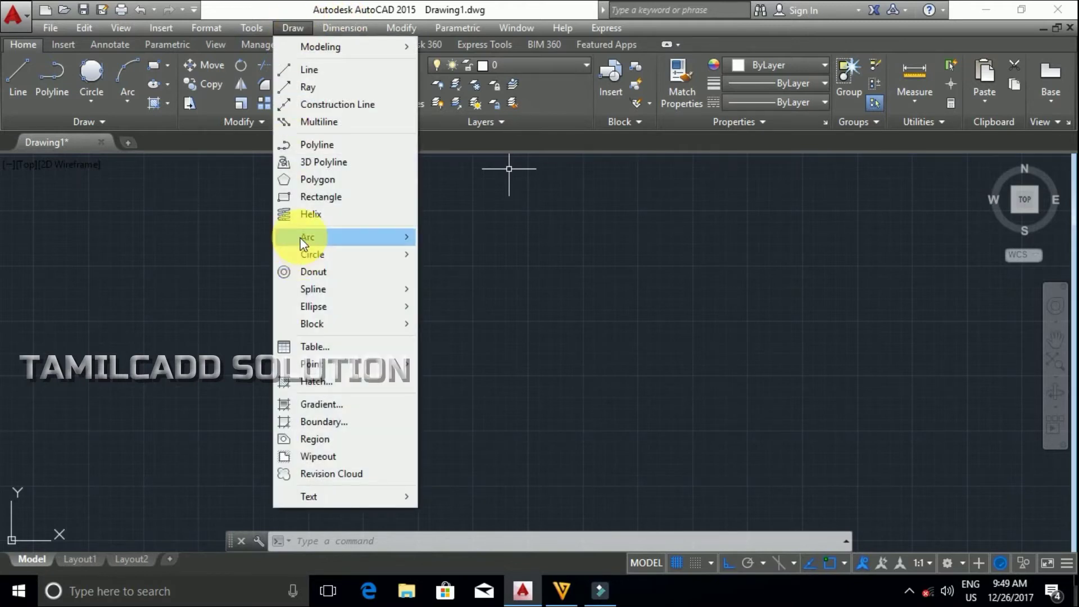
click(302, 179)
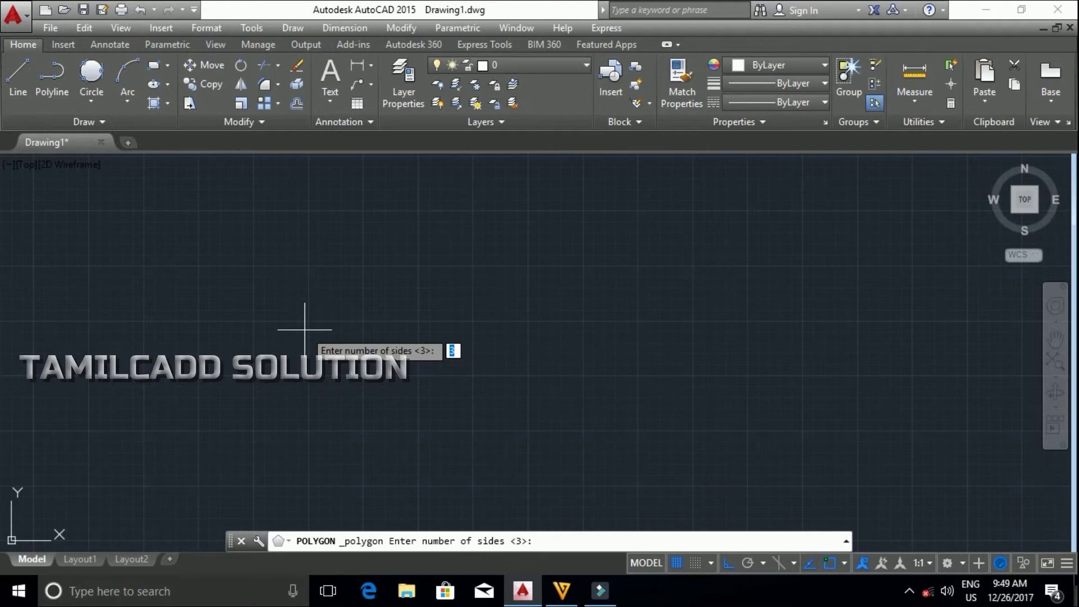
key(Return)
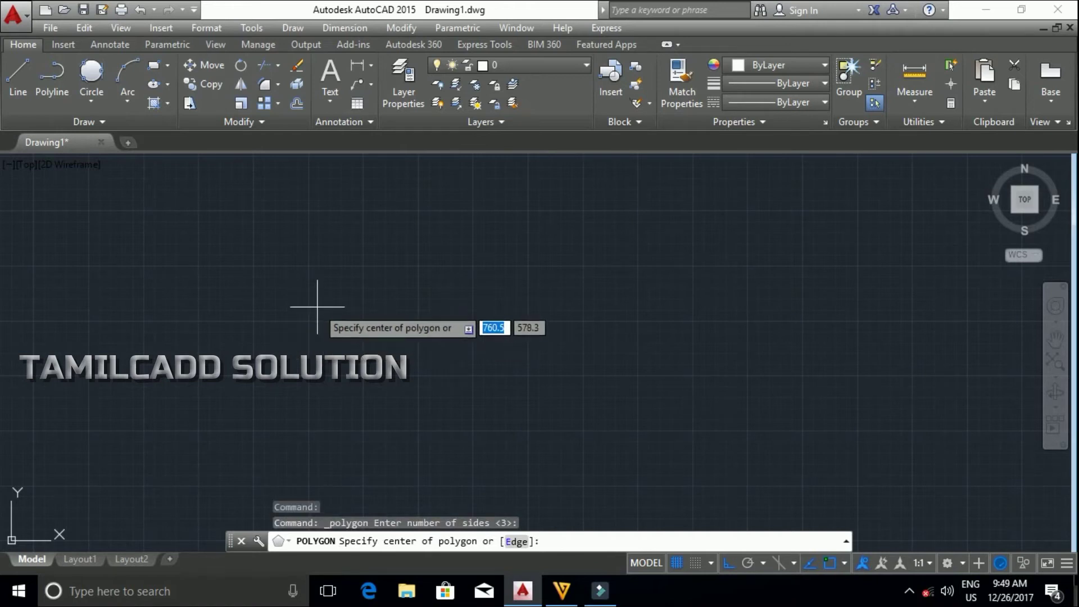
click(318, 307)
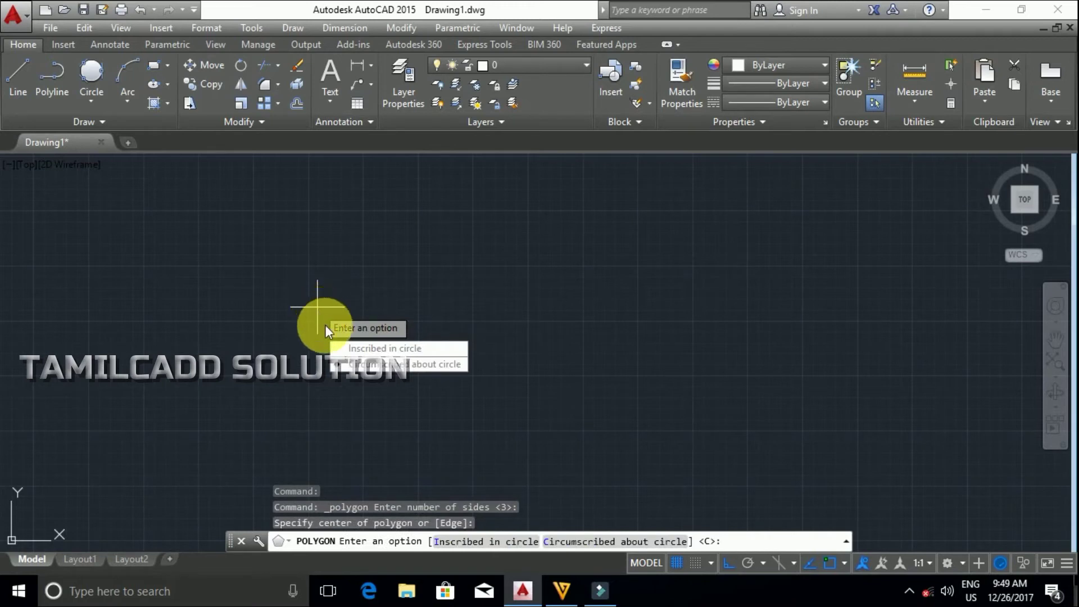
click(370, 351)
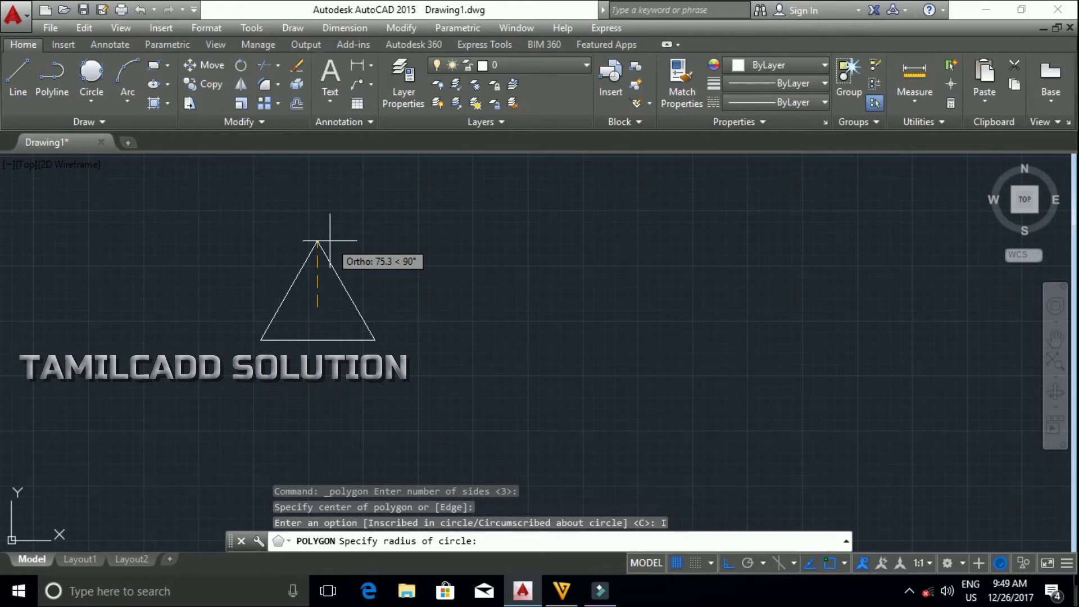
text(50)
key(Return)
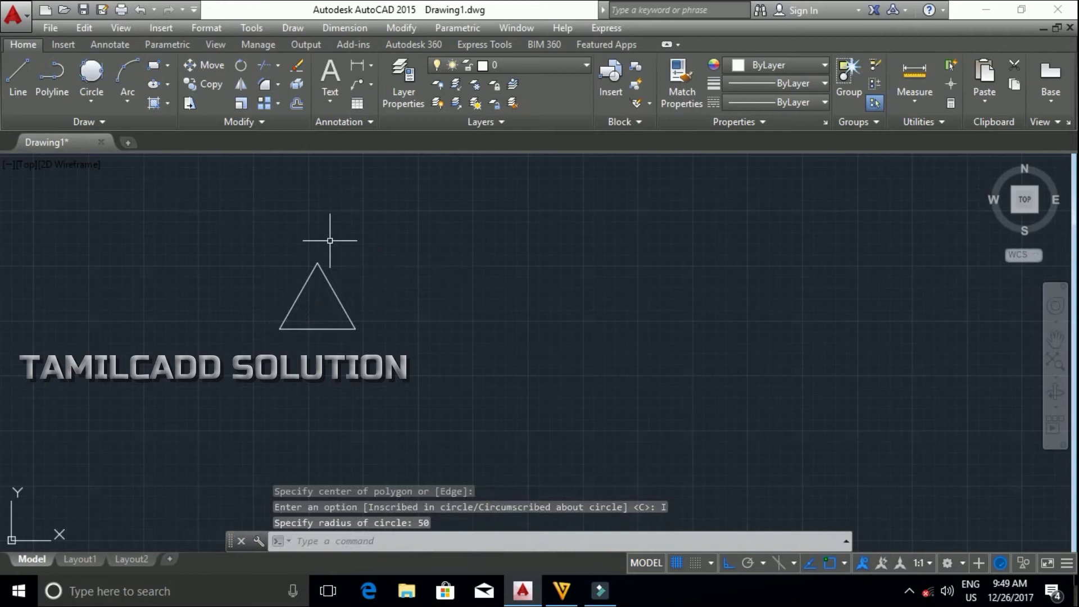
Draw a 3-sided polygon right of the first, circumscribed about a radius-50 circle.
click(288, 28)
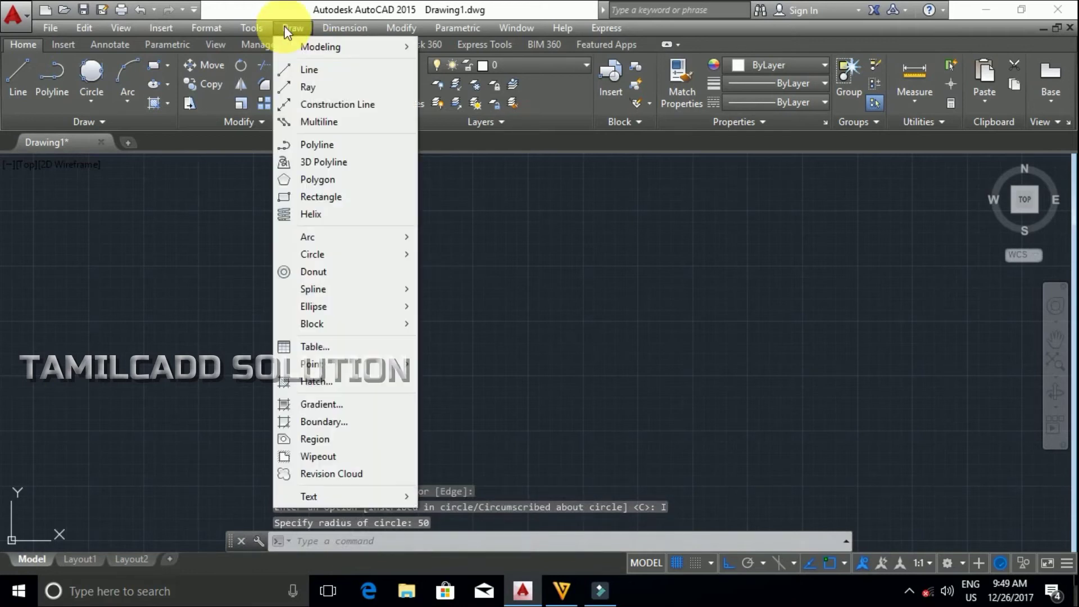
click(317, 181)
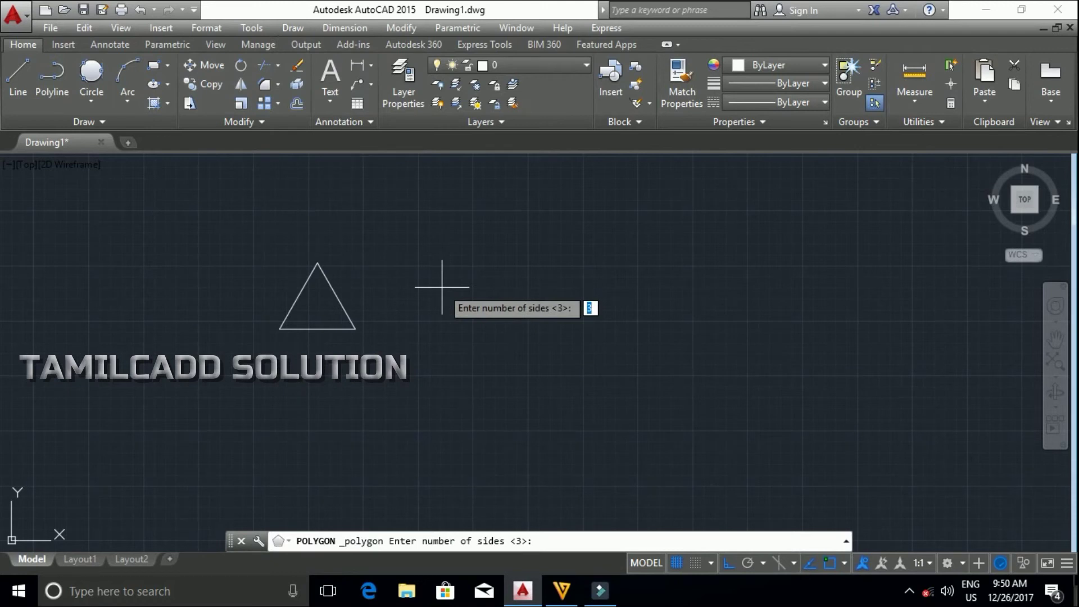
key(Return)
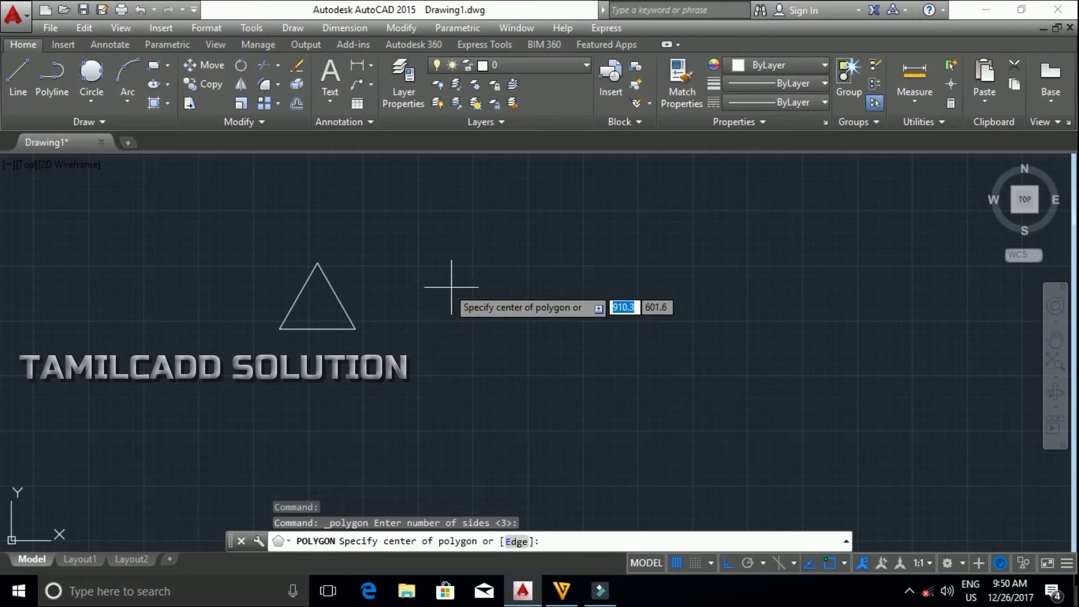
click(462, 290)
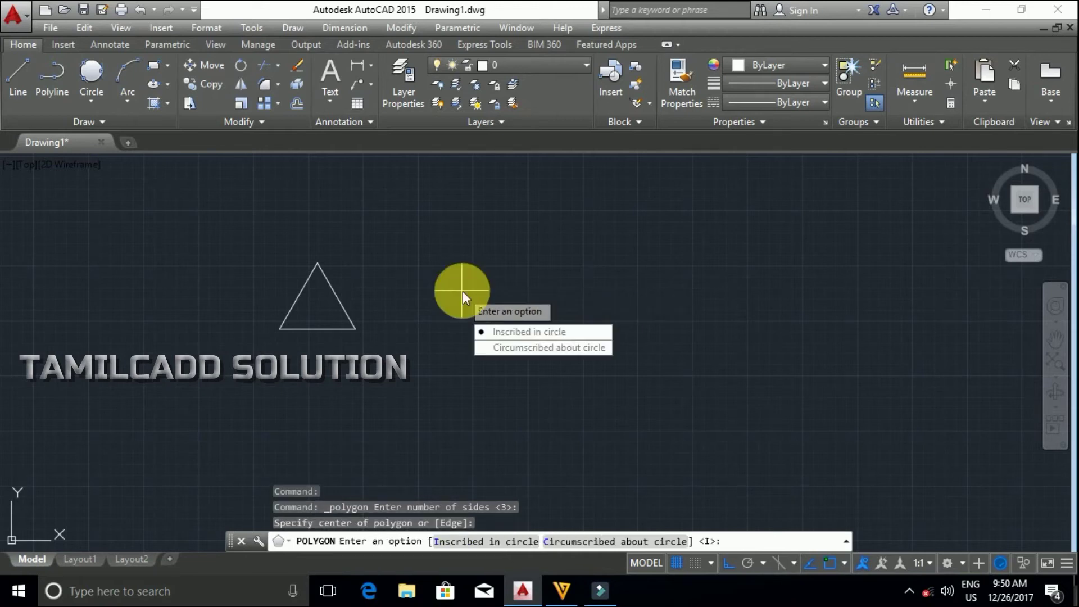
click(502, 346)
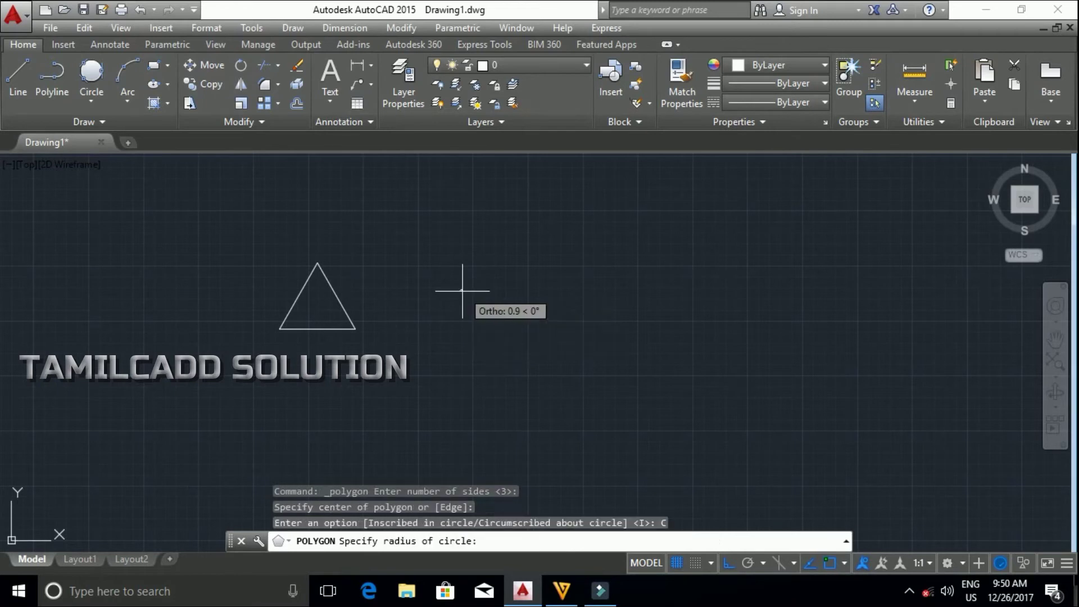
text(50)
key(Return)
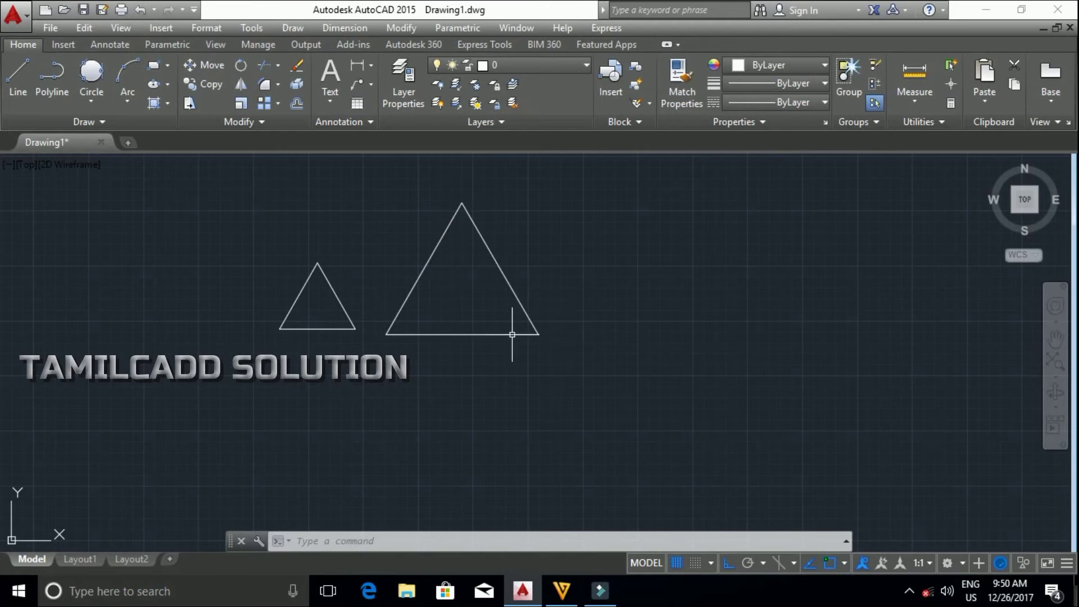
Draw a Tan, Tan, Tan circle touching the large triangle's three sides.
click(96, 67)
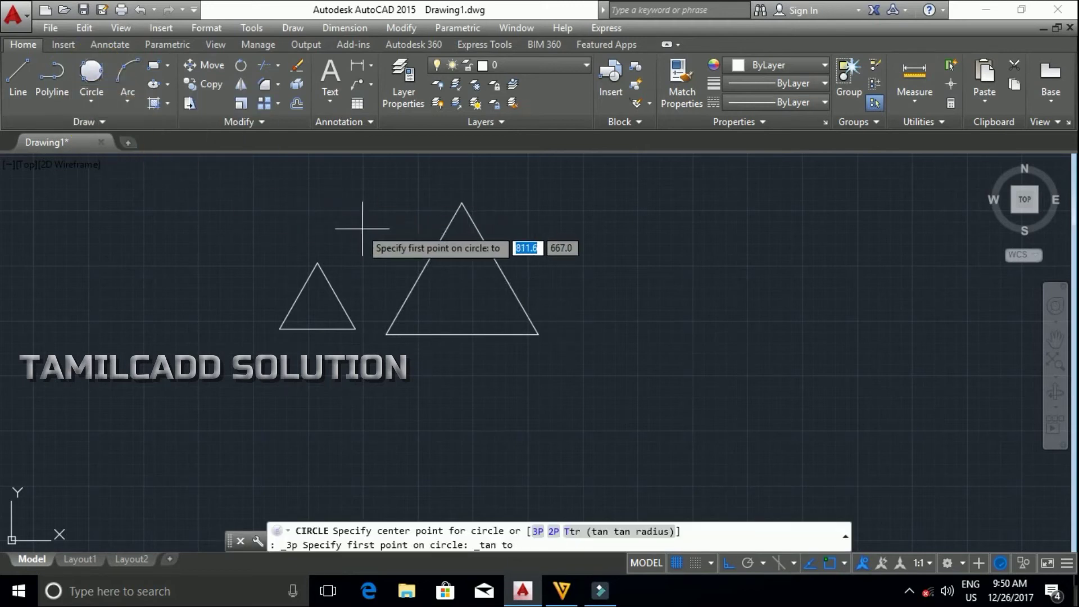
click(428, 264)
click(507, 282)
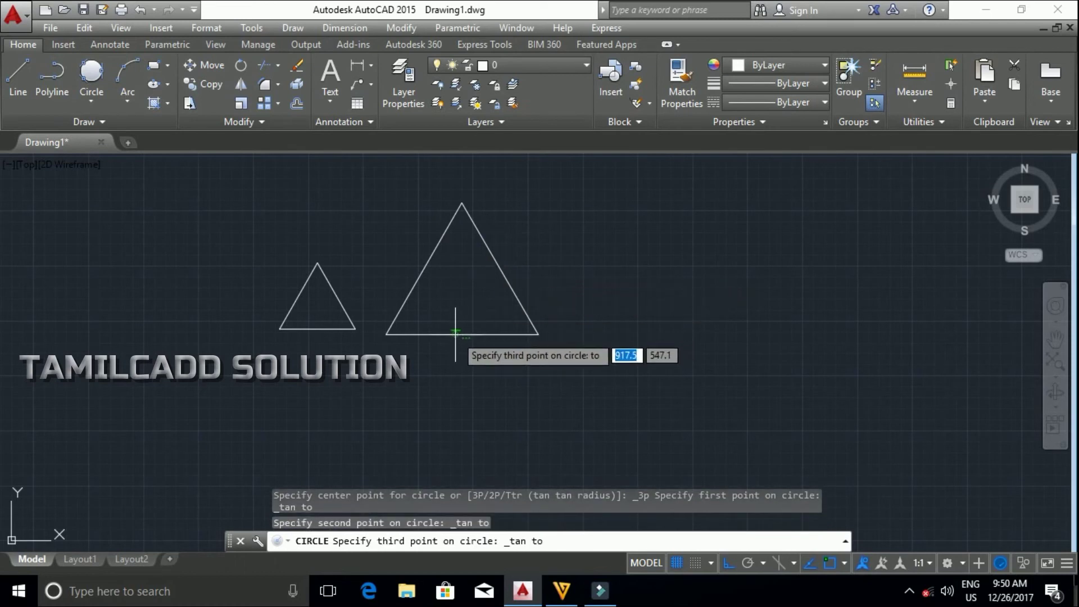
click(457, 333)
click(169, 153)
Draw a 3-point circle through the small triangle's three corners.
click(91, 100)
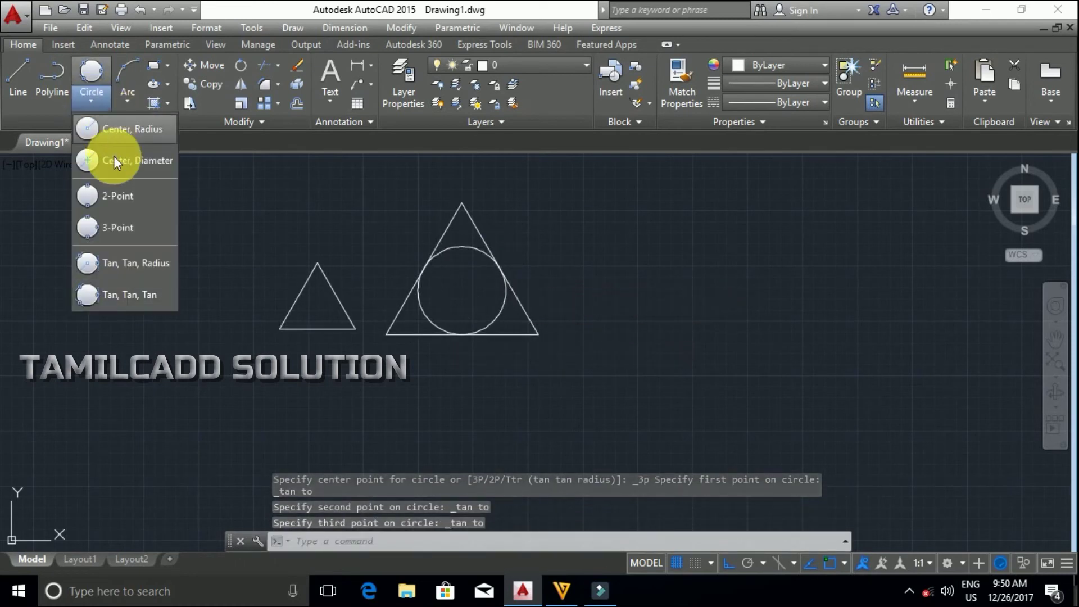
click(114, 239)
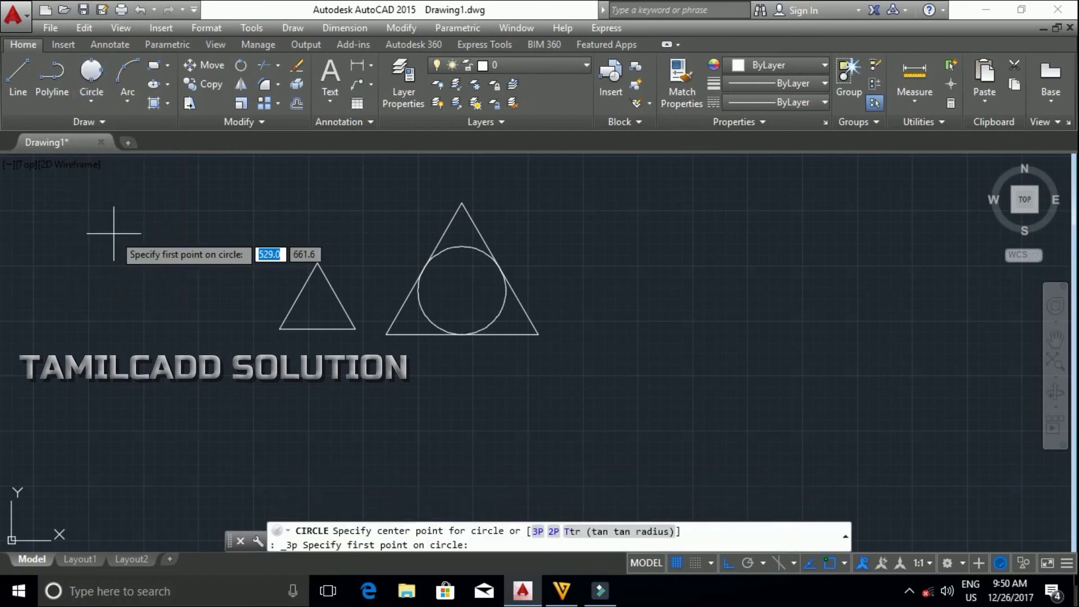
click(282, 328)
click(318, 263)
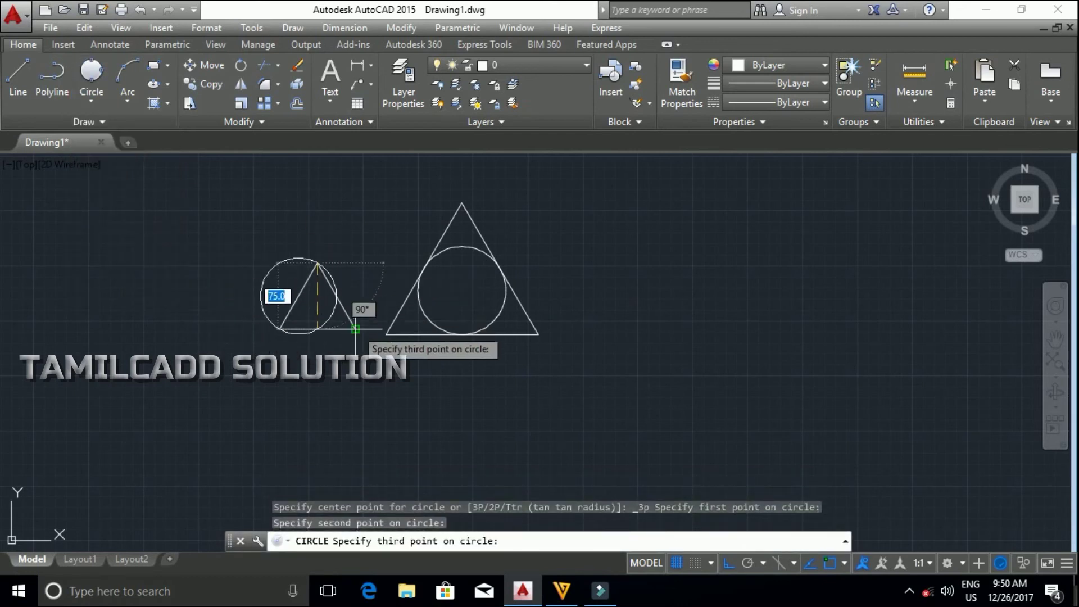
click(356, 328)
middle_drag(382, 323, 358, 331)
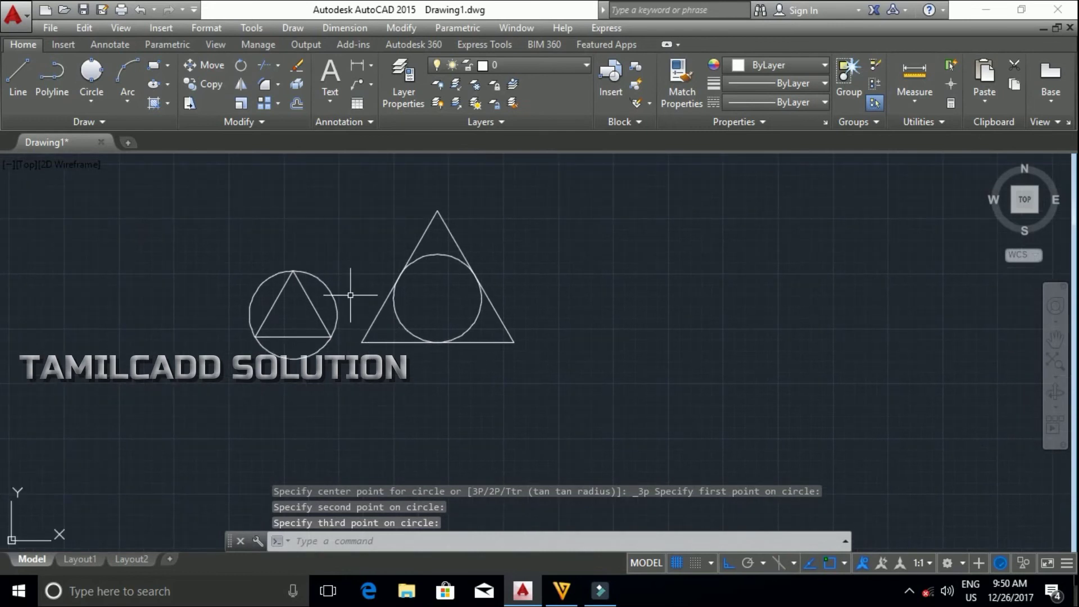
Add a diameter dimension reading Ø100.0000 to the circle around the small triangle.
click(371, 66)
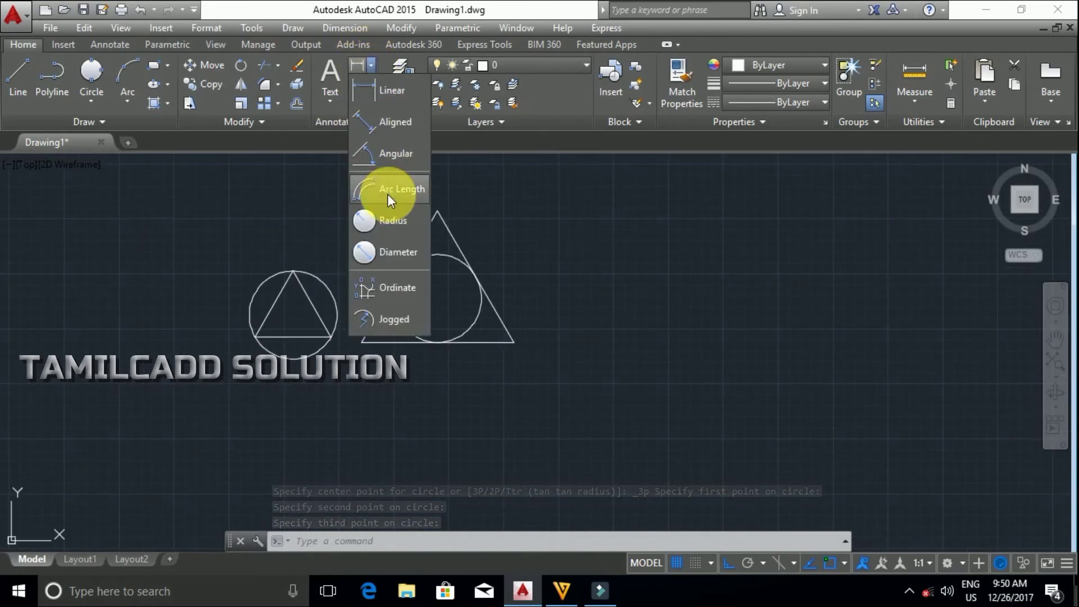
click(385, 246)
click(324, 285)
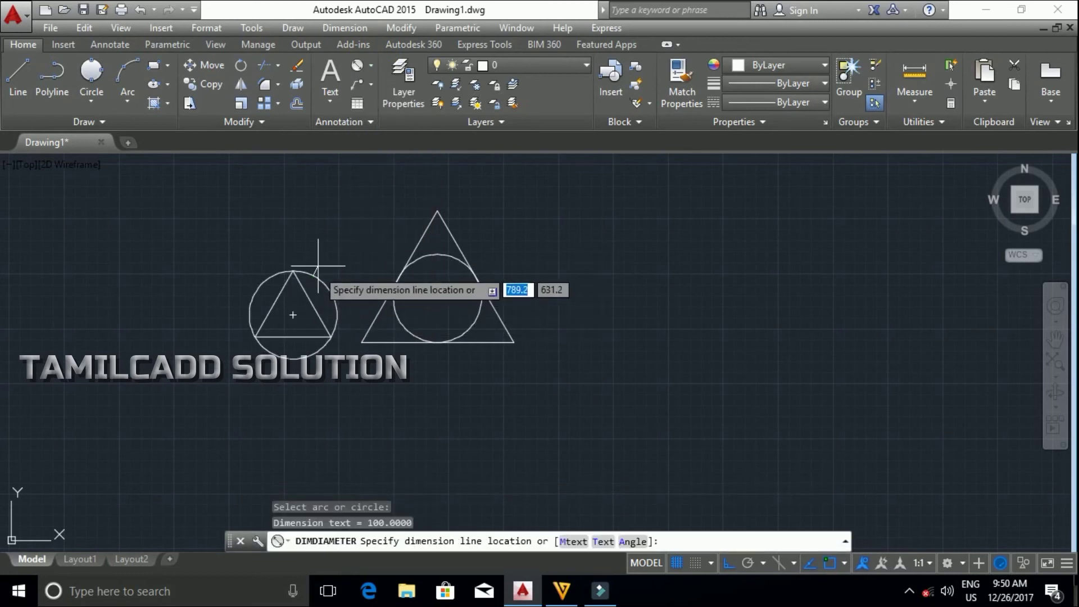
scroll(334, 245, up, 5)
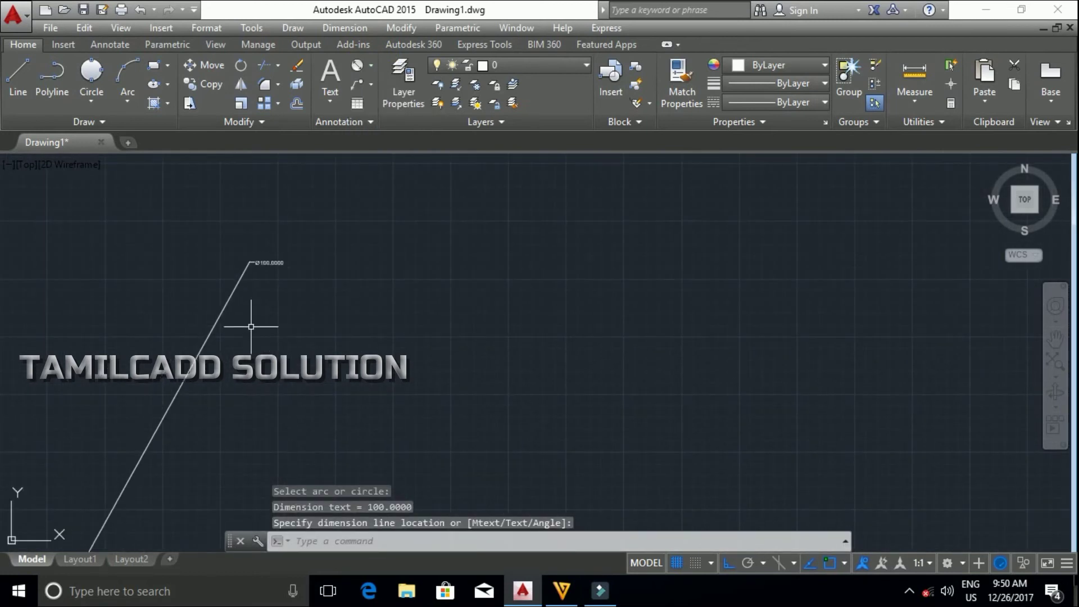
scroll(264, 232, down, 3)
middle_drag(328, 270, 298, 335)
scroll(298, 335, up, 4)
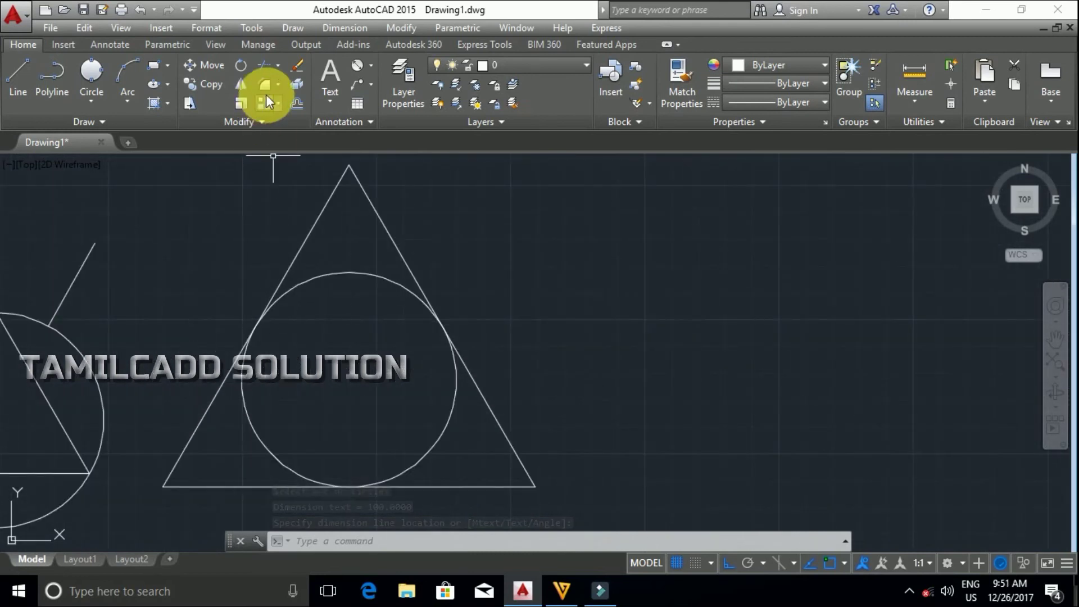
Add a diameter dimension to the circle inside the large triangle.
click(370, 65)
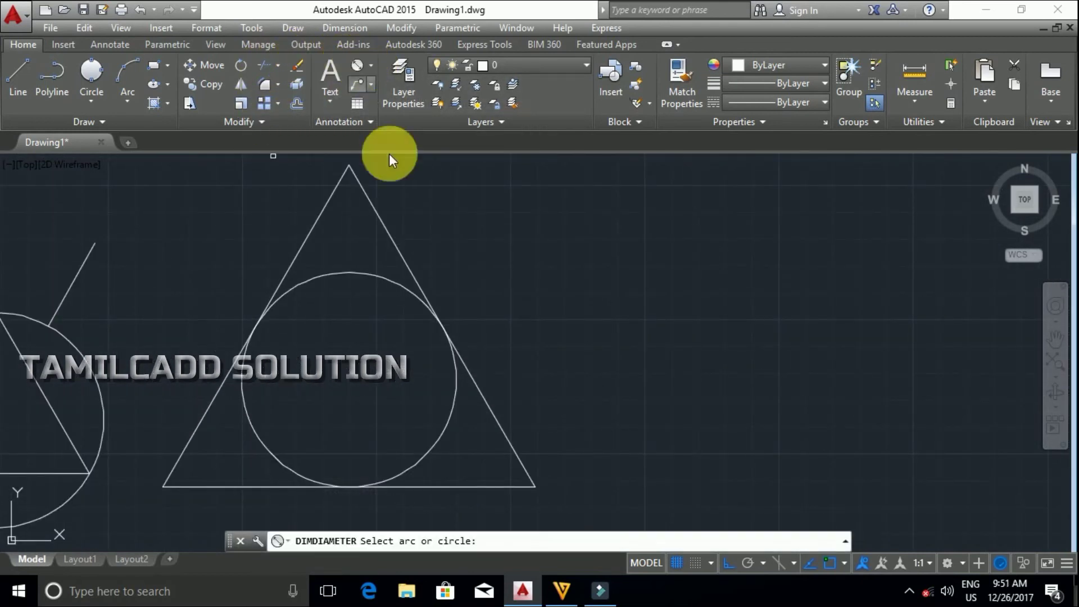
click(371, 275)
scroll(472, 256, up, 5)
scroll(472, 256, down, 2)
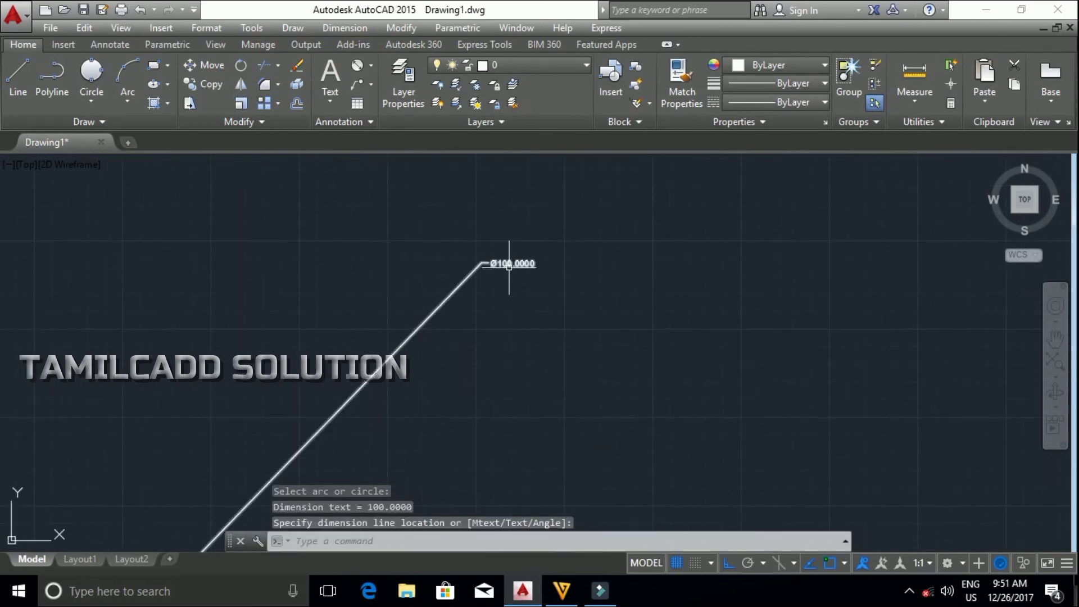
scroll(511, 284, down, 4)
scroll(411, 324, down, 2)
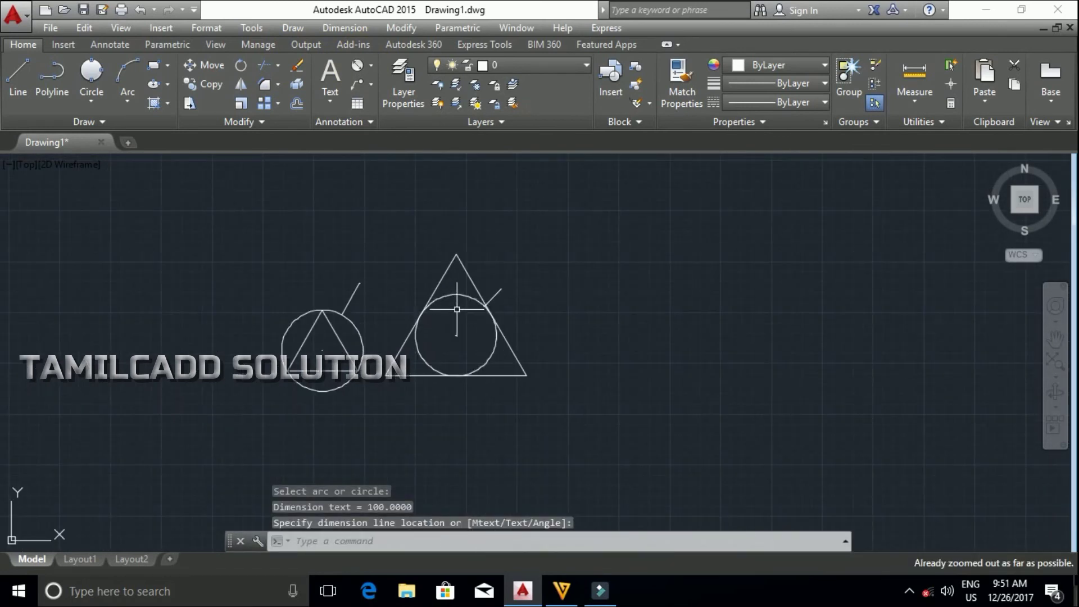
click(354, 366)
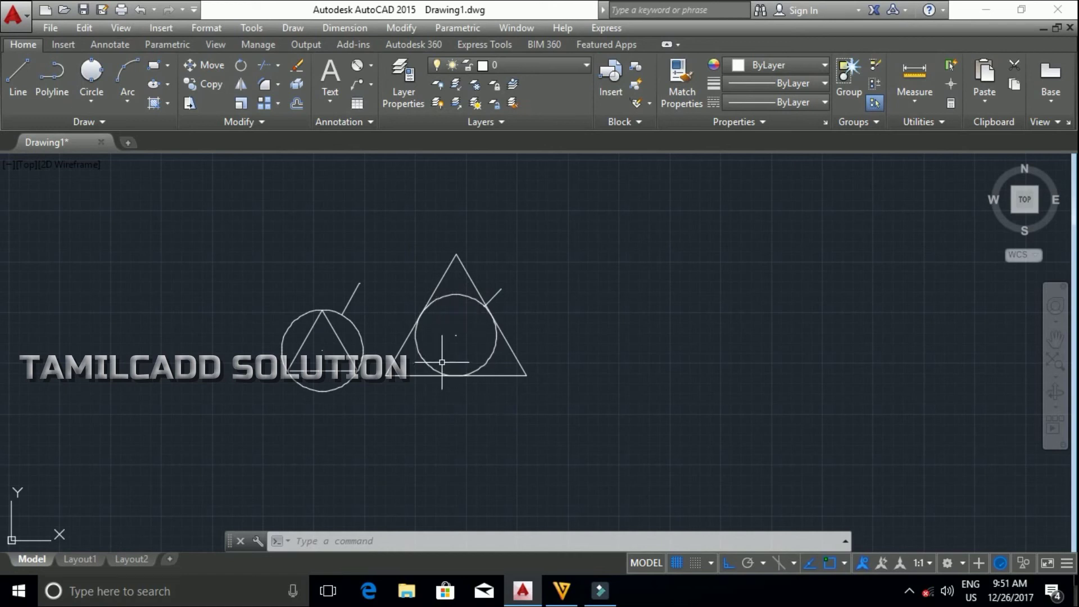
Window-select both triangles, circles and dimensions and delete them.
scroll(446, 362, down, 2)
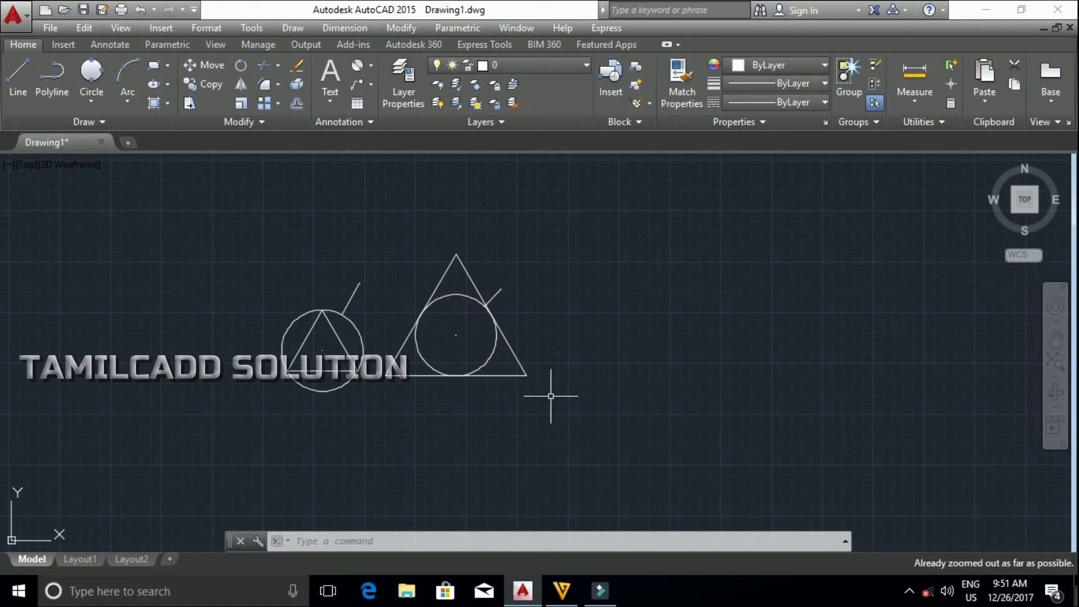
click(587, 417)
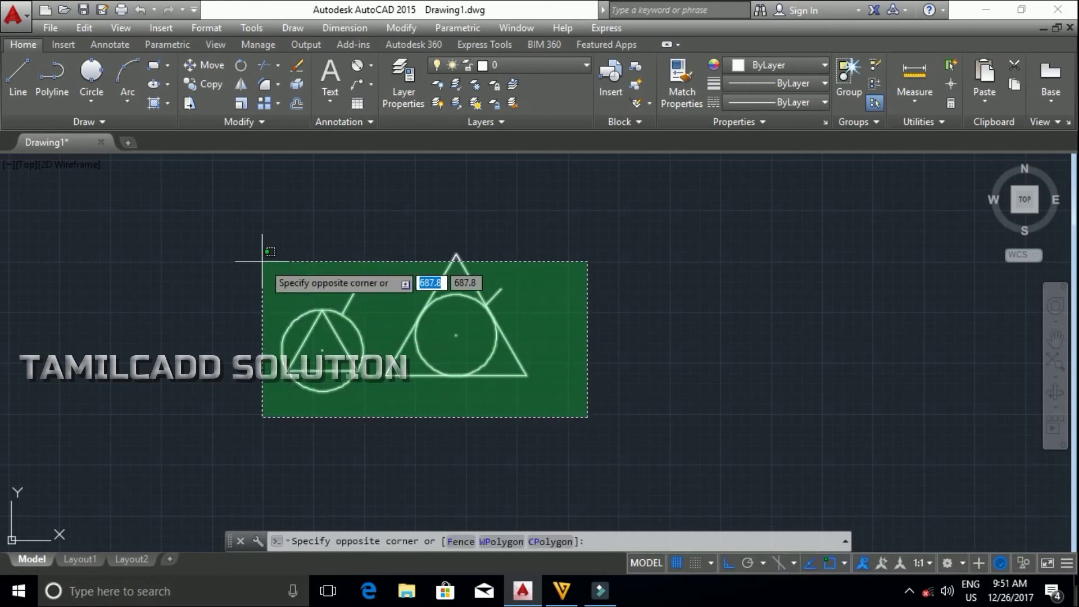
click(233, 234)
key(Delete)
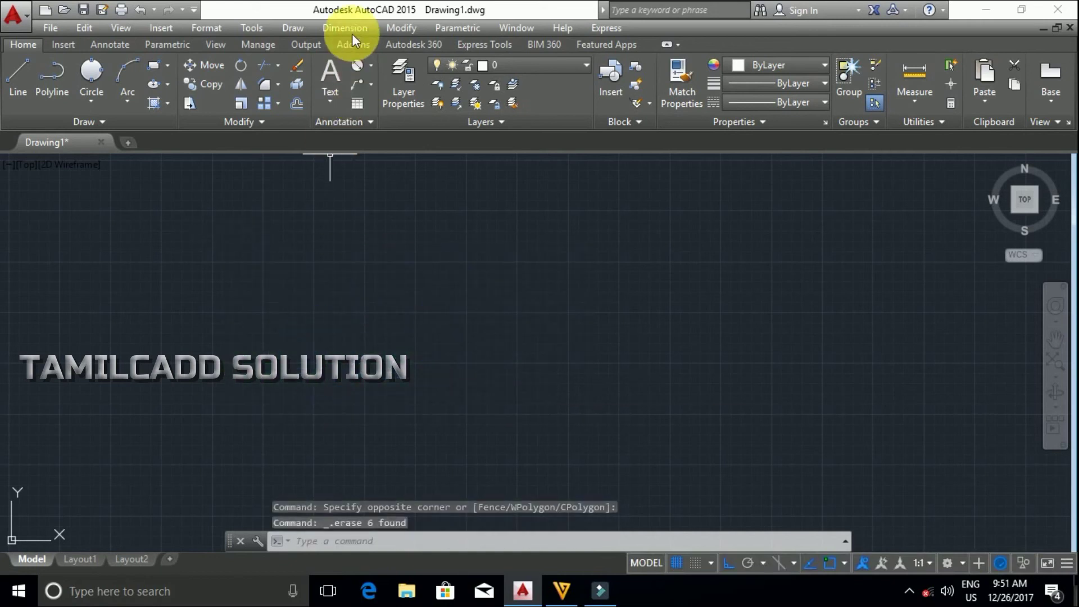
click(291, 26)
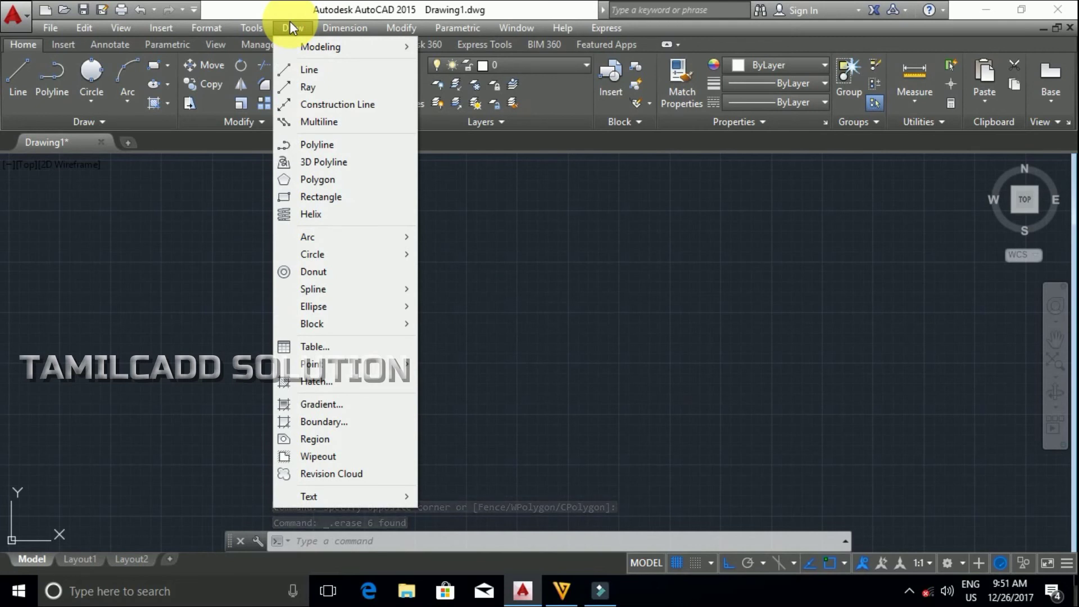
Draw a 6-sided polygon inscribed in a radius-50 circle.
click(315, 181)
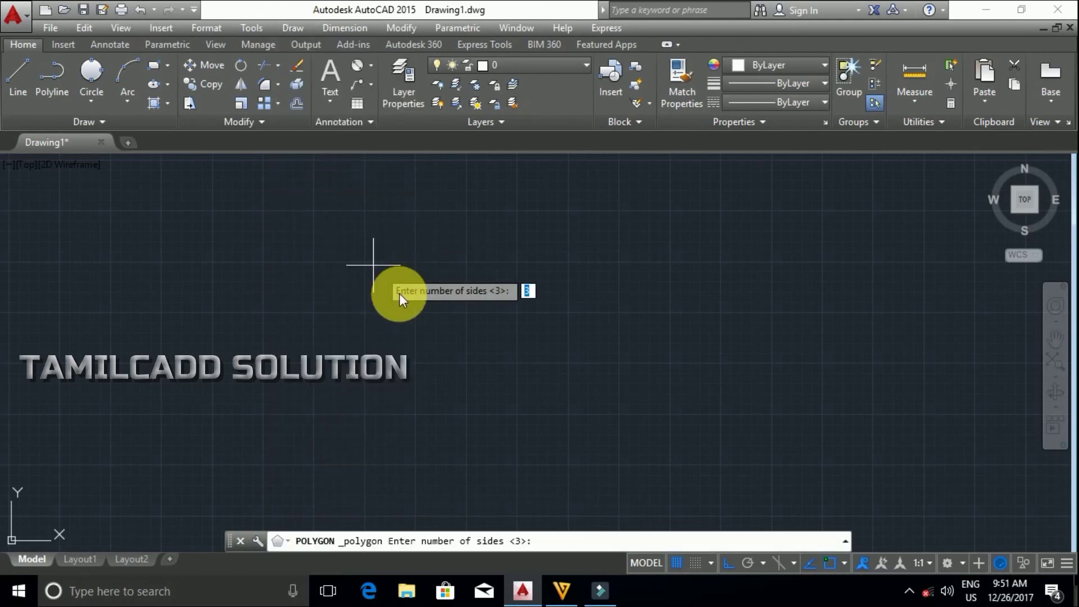
text(6)
key(Return)
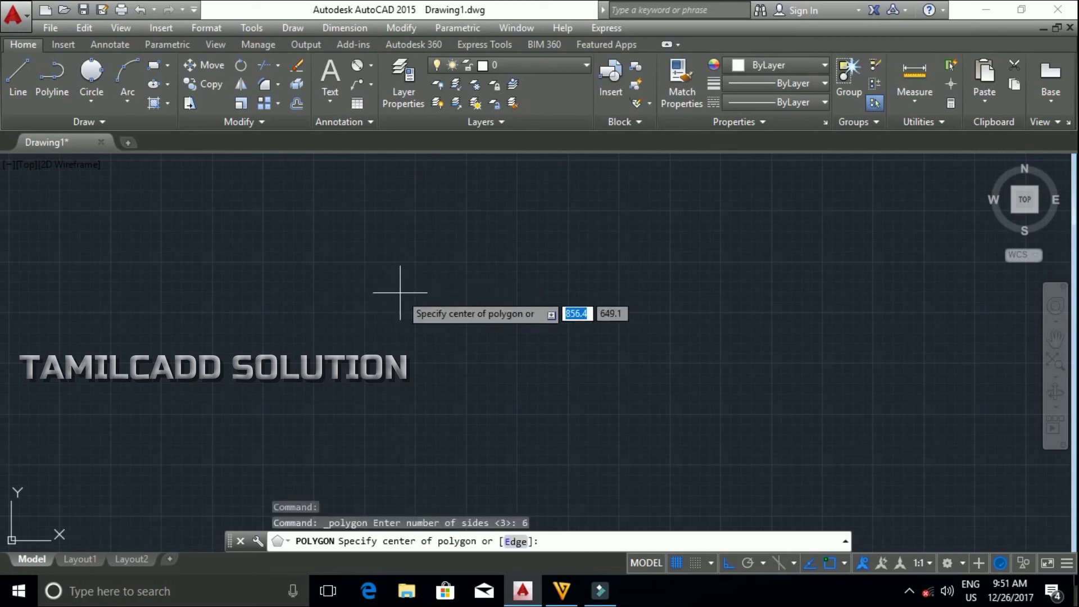
click(400, 292)
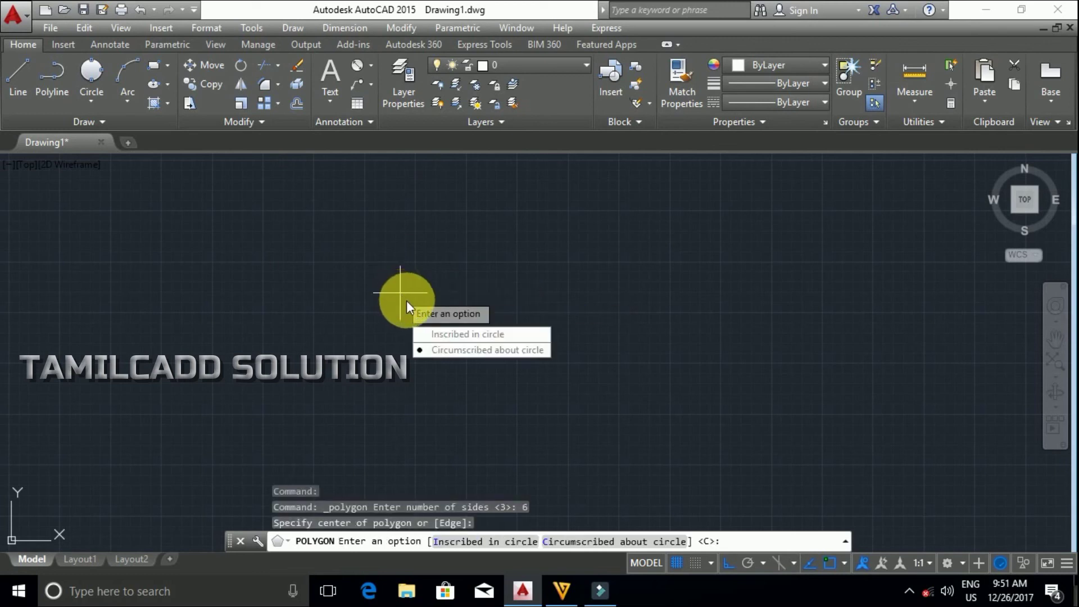
click(459, 336)
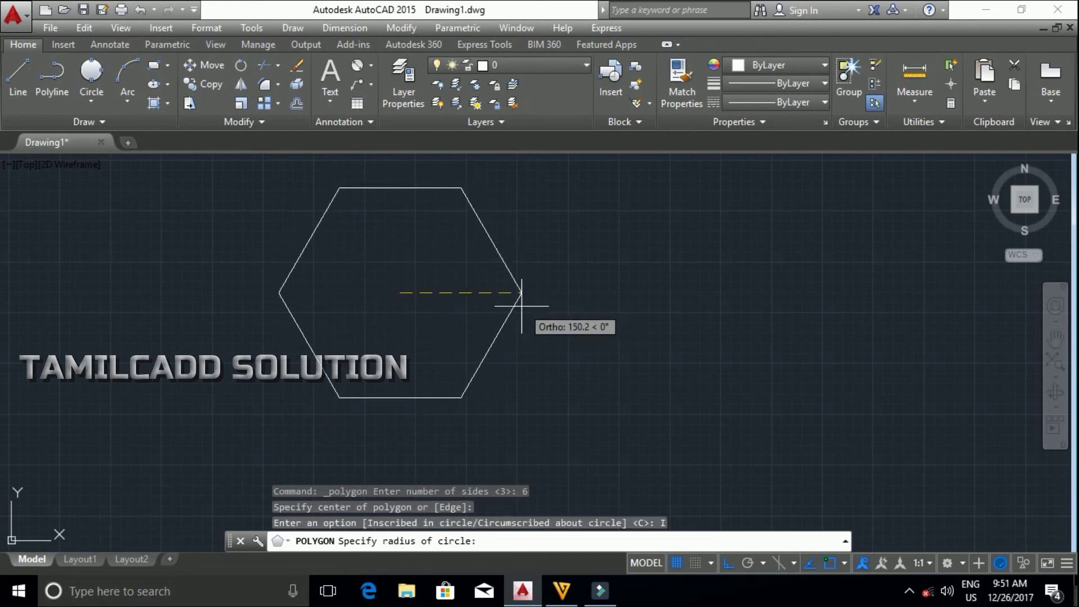
text(50)
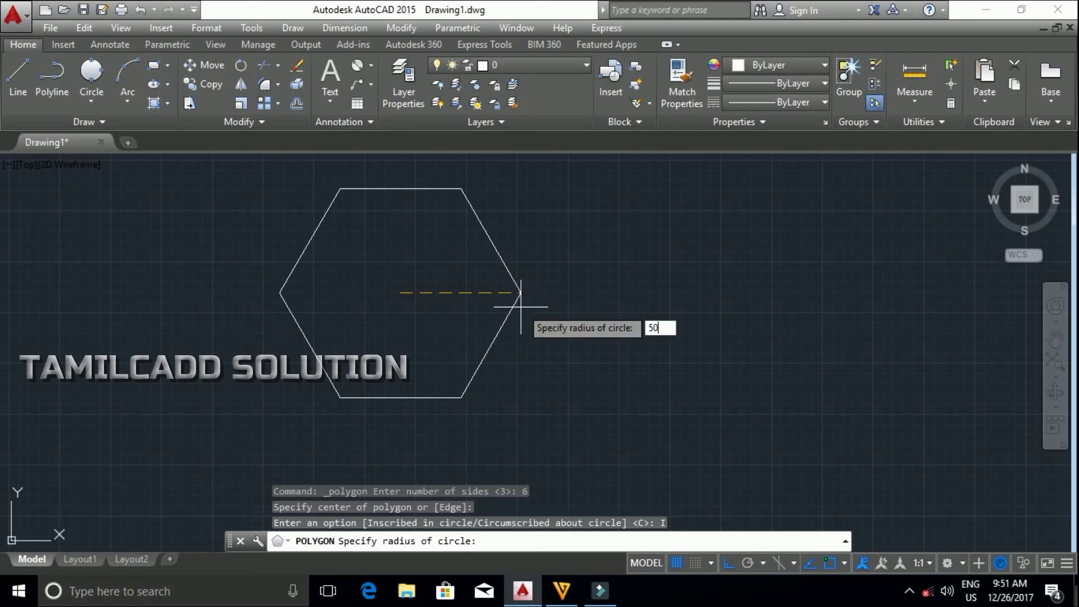
key(Return)
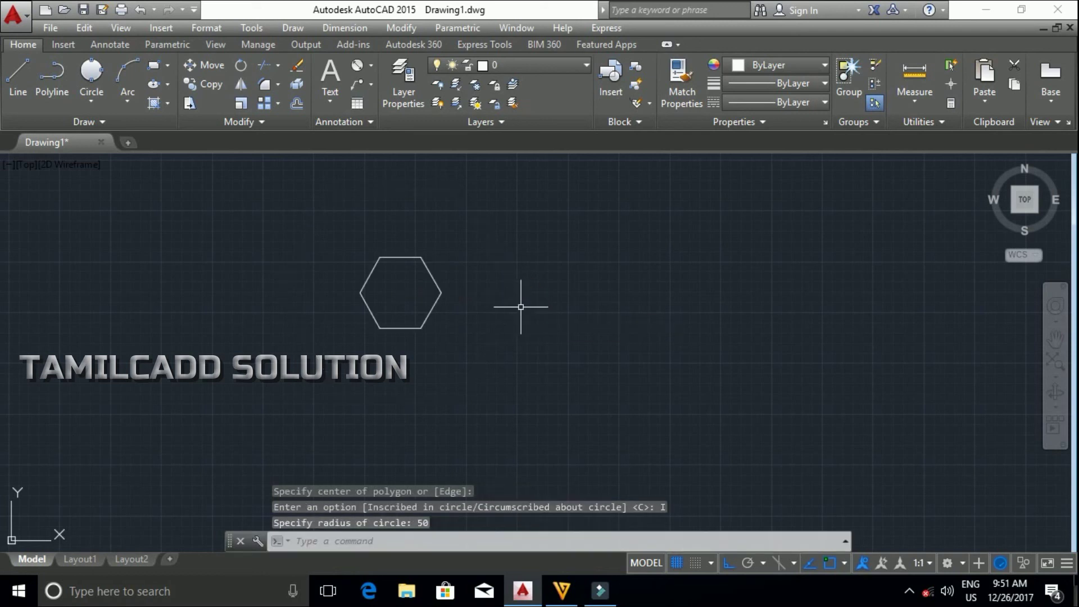
scroll(398, 303, up, 4)
scroll(393, 315, down, 4)
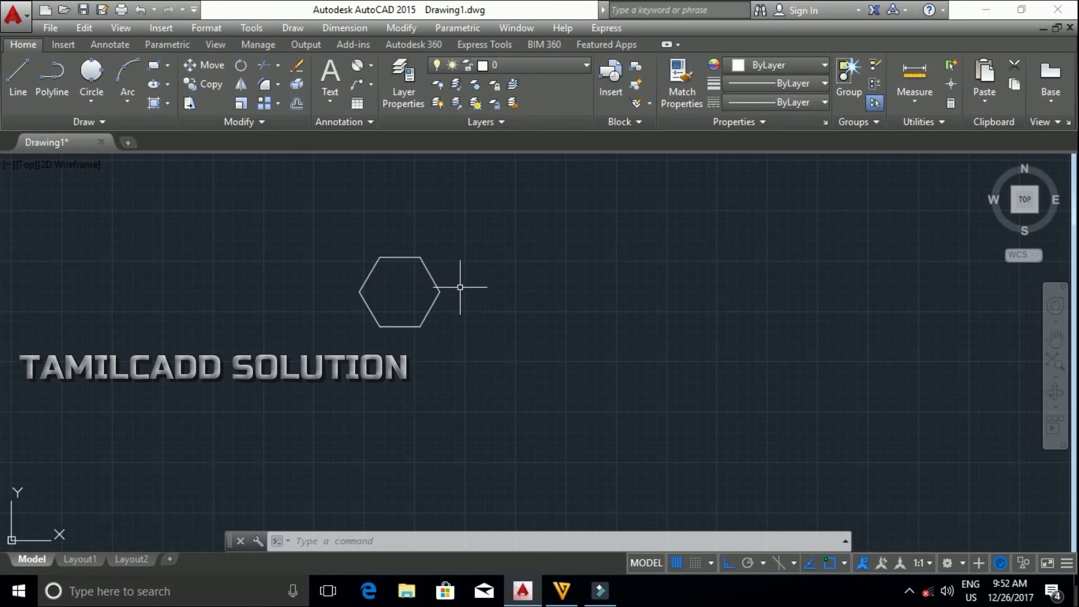
Window-select the hexagon and delete it.
click(484, 363)
click(262, 204)
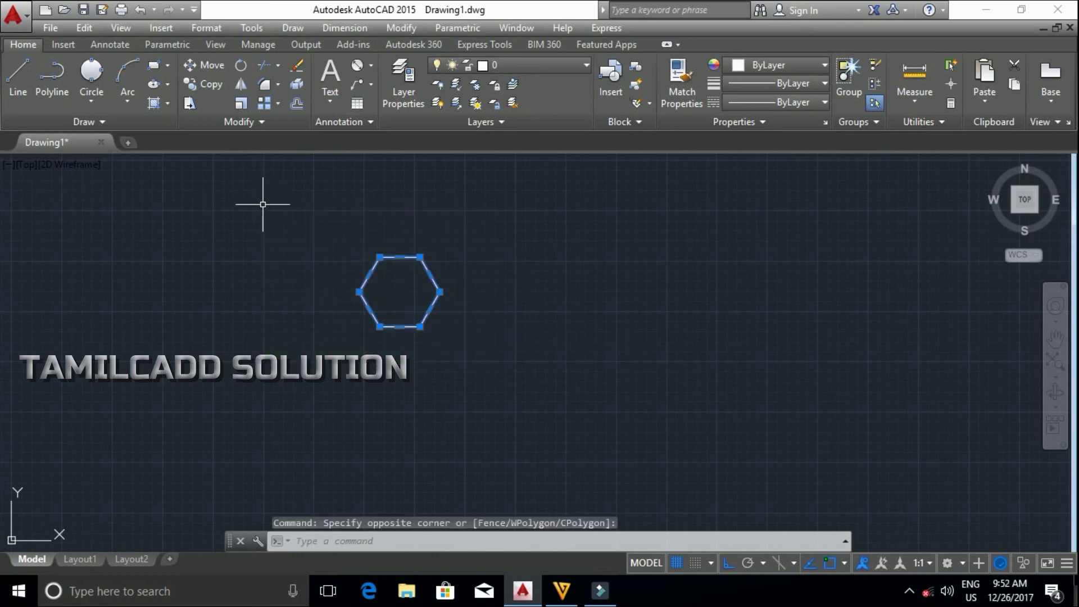
key(Delete)
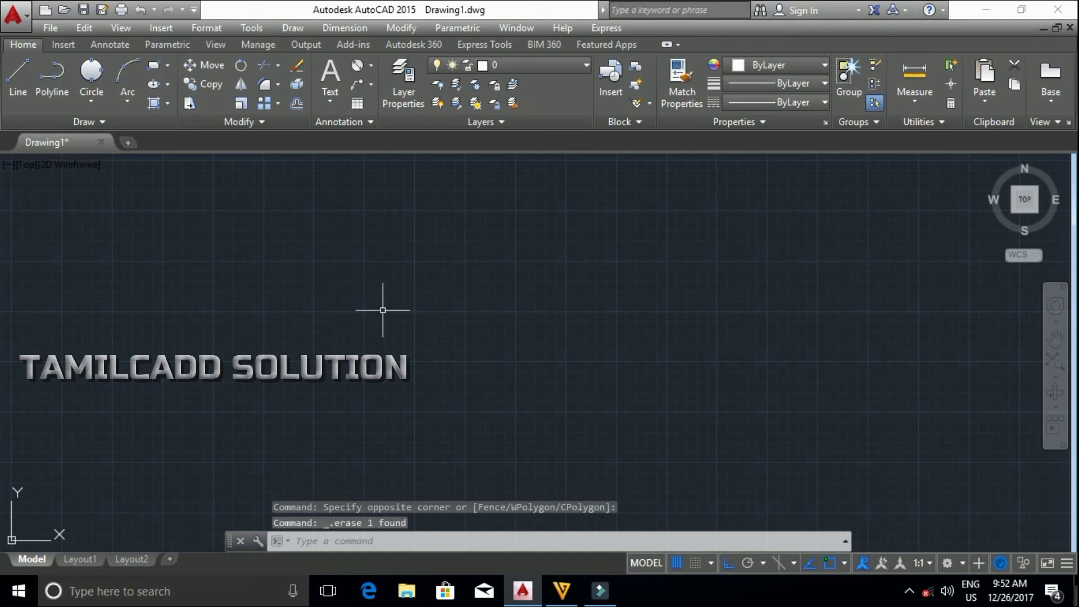